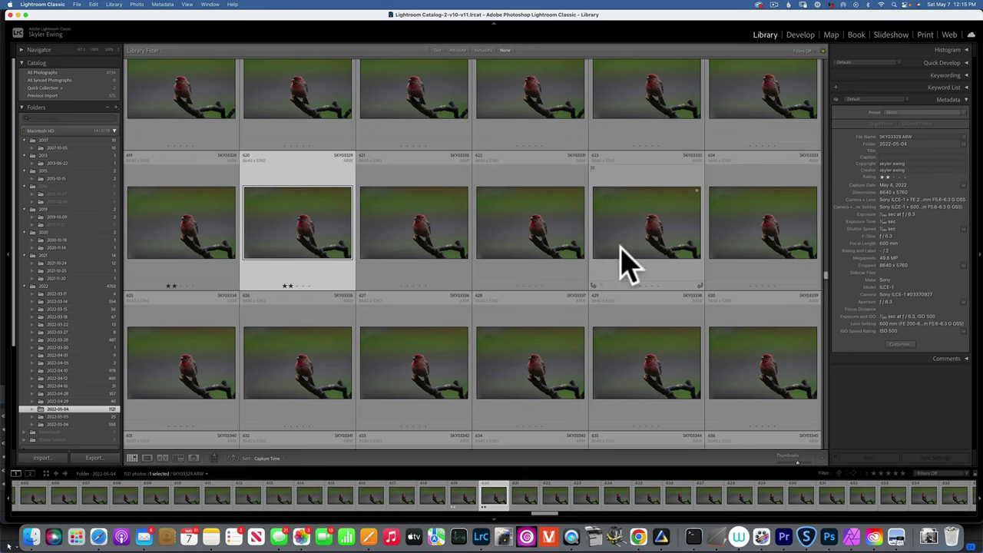
# Scroll the Library grid to SKY03329.ARW and open it full size in Loupe view
pyautogui.scroll(2, 449, 208)
pyautogui.scroll(8, 454, 223)
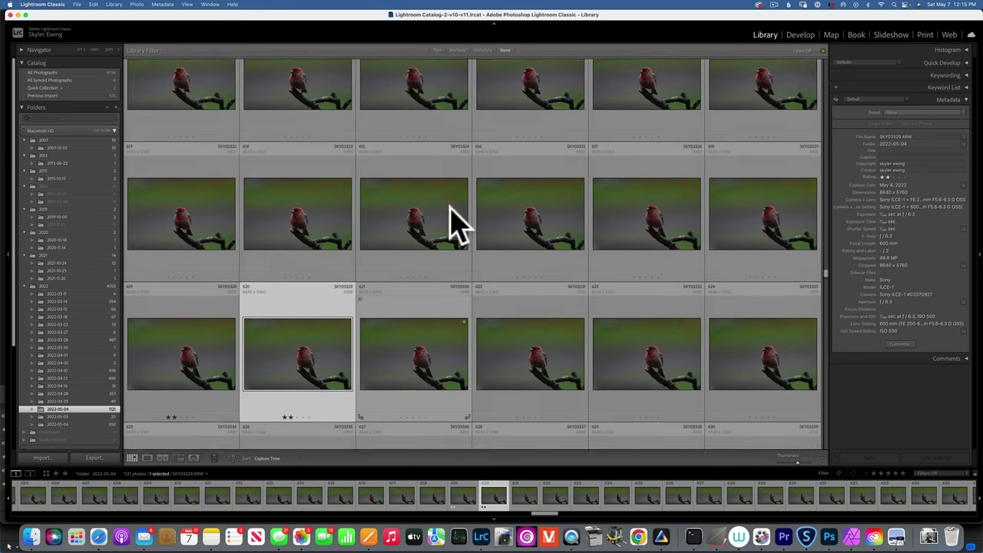
pyautogui.scroll(3, 453, 222)
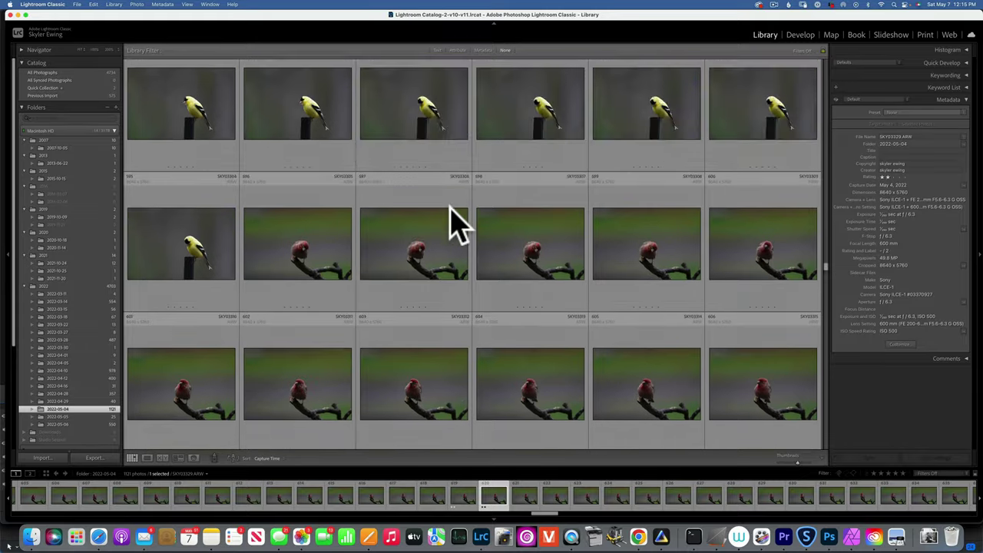
pyautogui.scroll(-8, 453, 222)
pyautogui.scroll(-5, 458, 222)
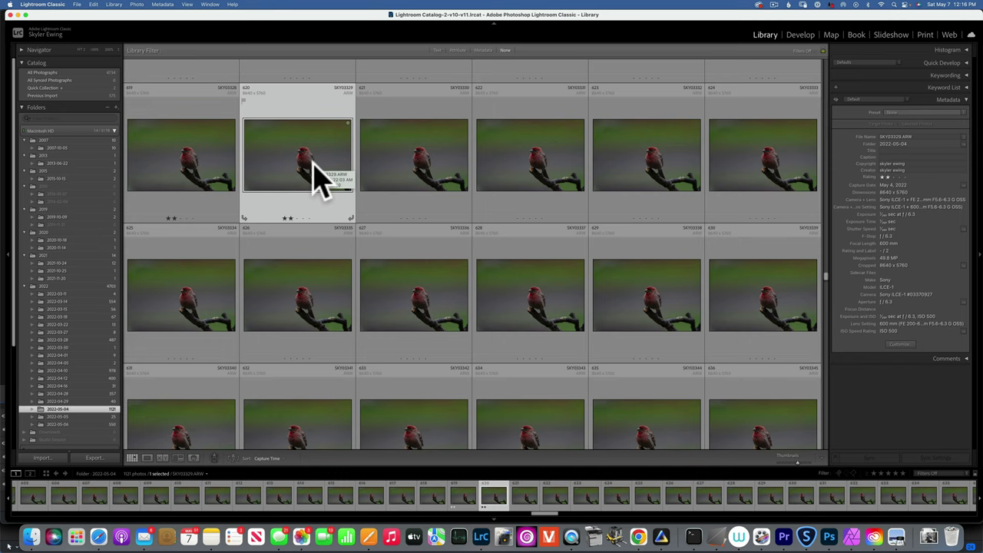
pyautogui.scroll(1, 312, 165)
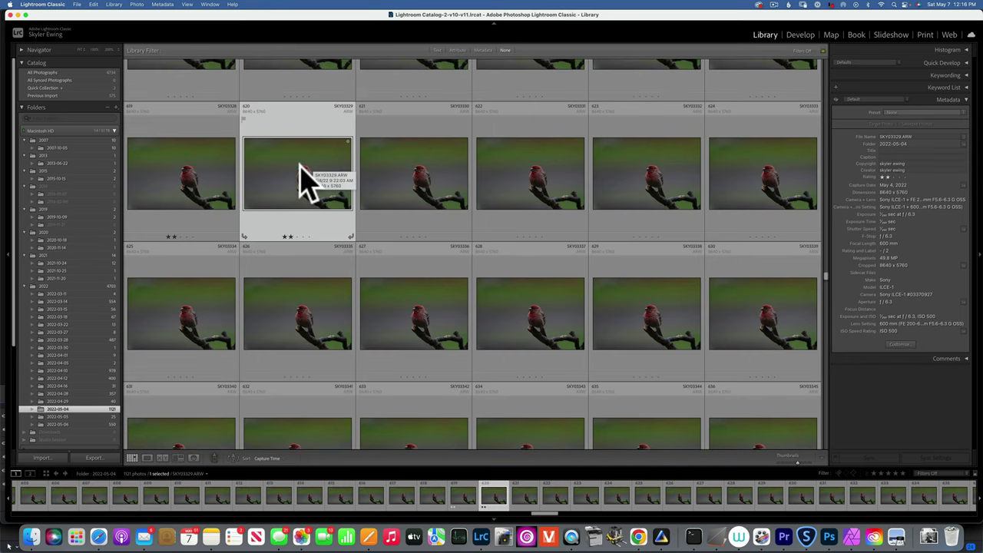
pyautogui.doubleClick(301, 176)
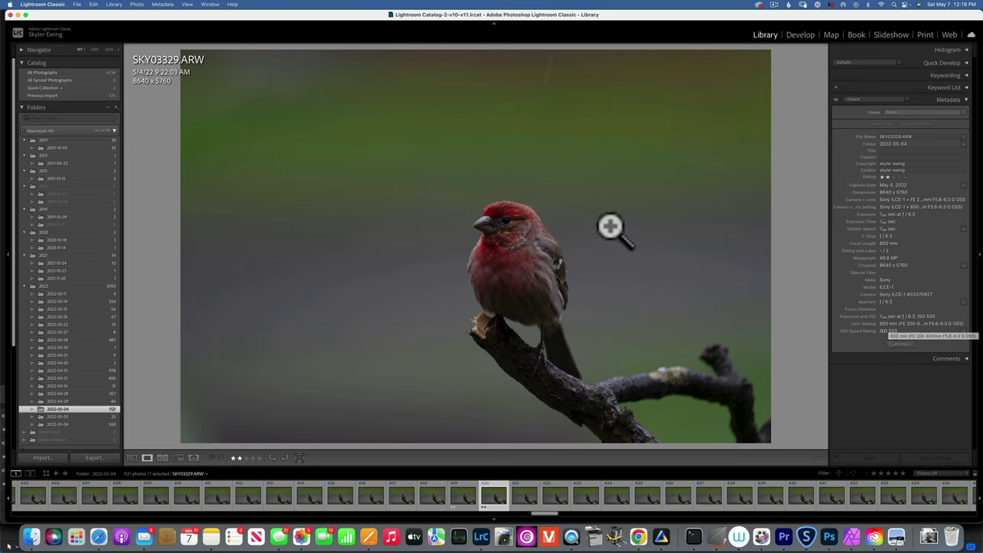
# Send a copy of the finch photo, with Lightroom adjustments, to Topaz DeNoise AI
pyautogui.click(137, 9)
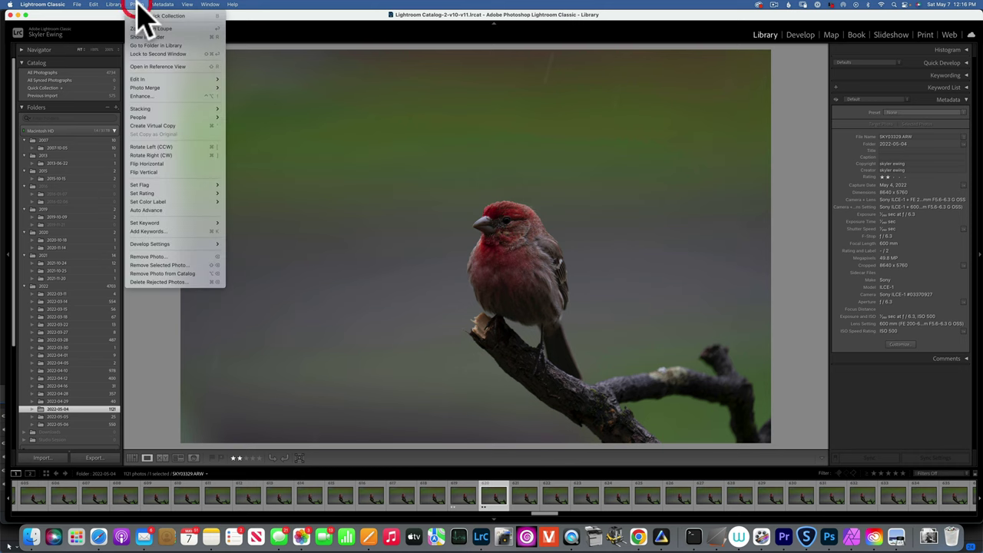
pyautogui.moveTo(160, 79)
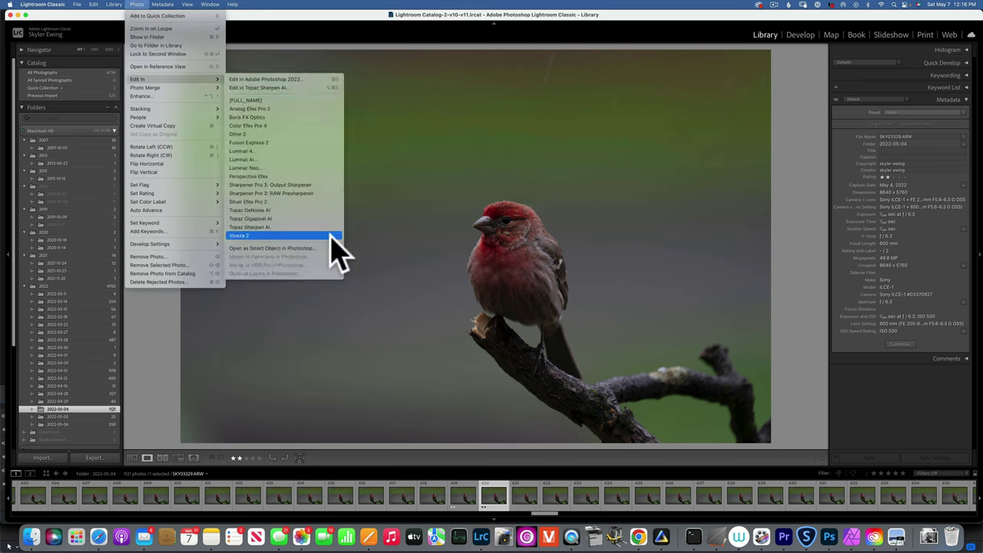
pyautogui.click(273, 210)
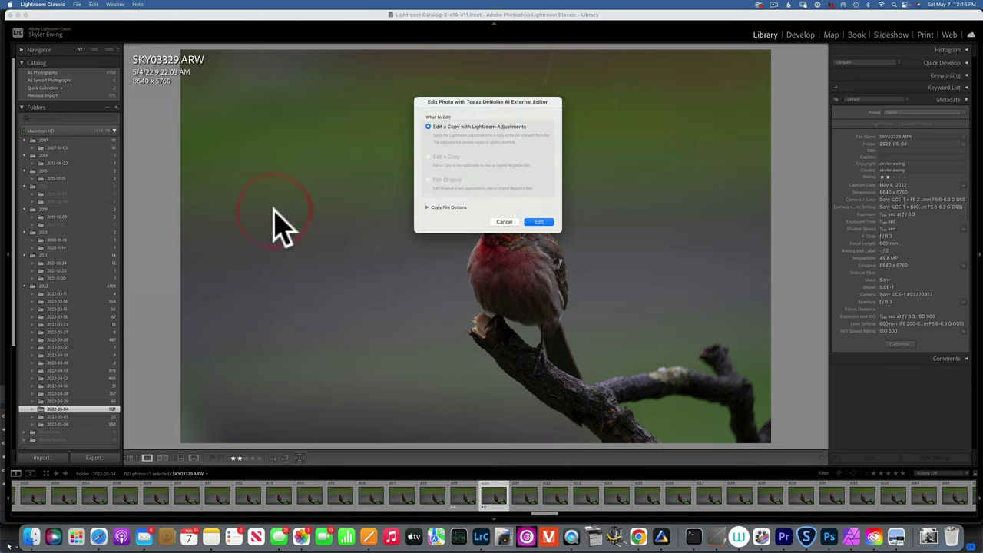
pyautogui.click(540, 222)
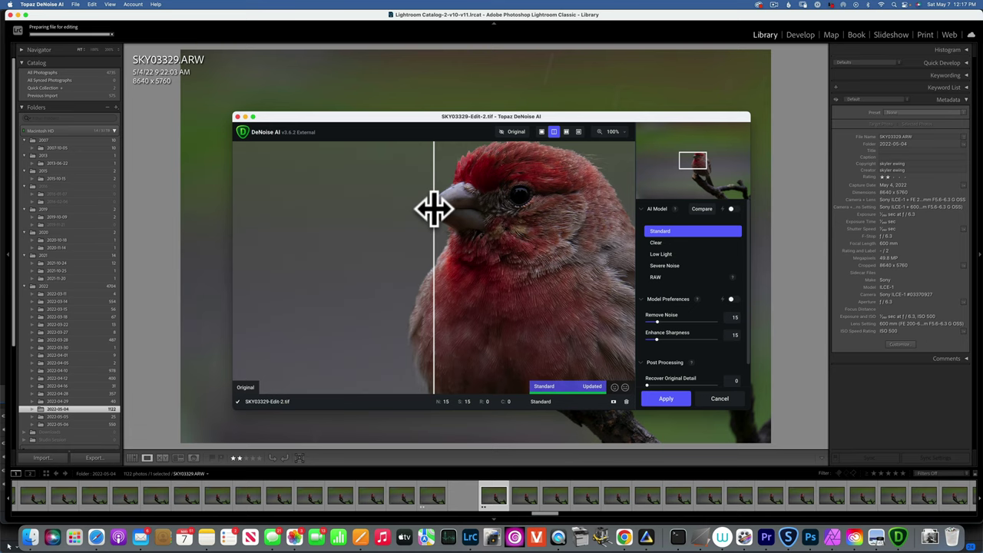
# Compare the denoise result at 200% zoom using the split view, then apply it
pyautogui.click(618, 132)
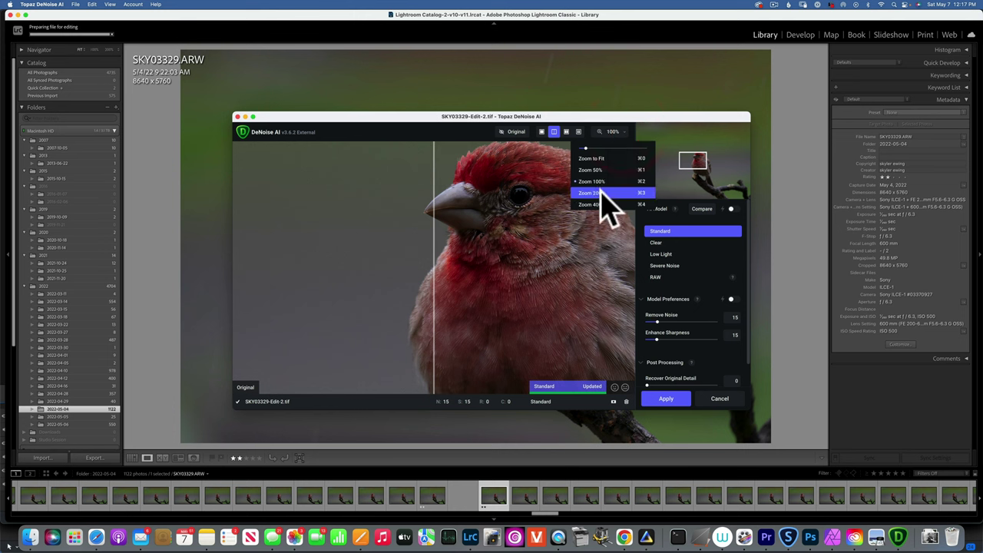
pyautogui.click(601, 193)
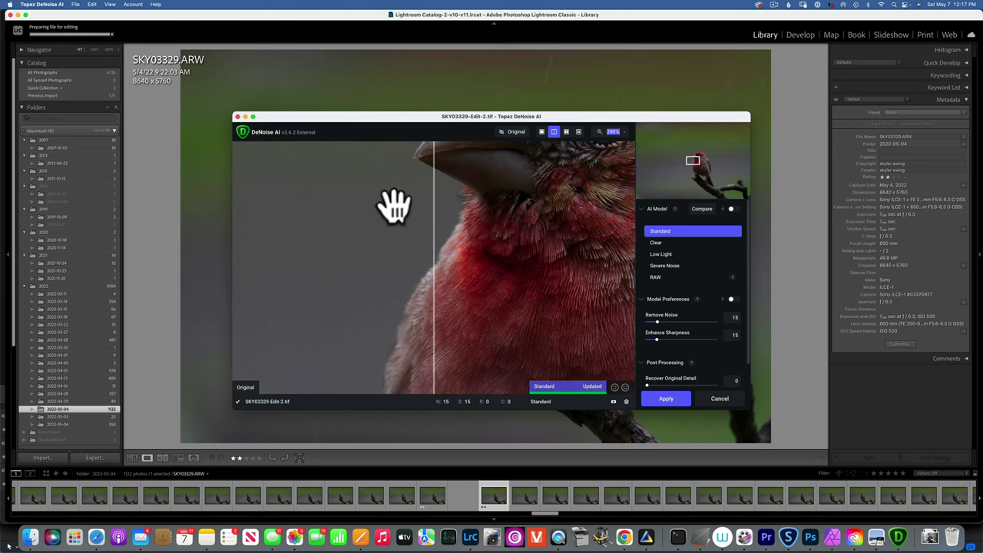
pyautogui.moveTo(432, 204); pyautogui.dragTo(402, 220)
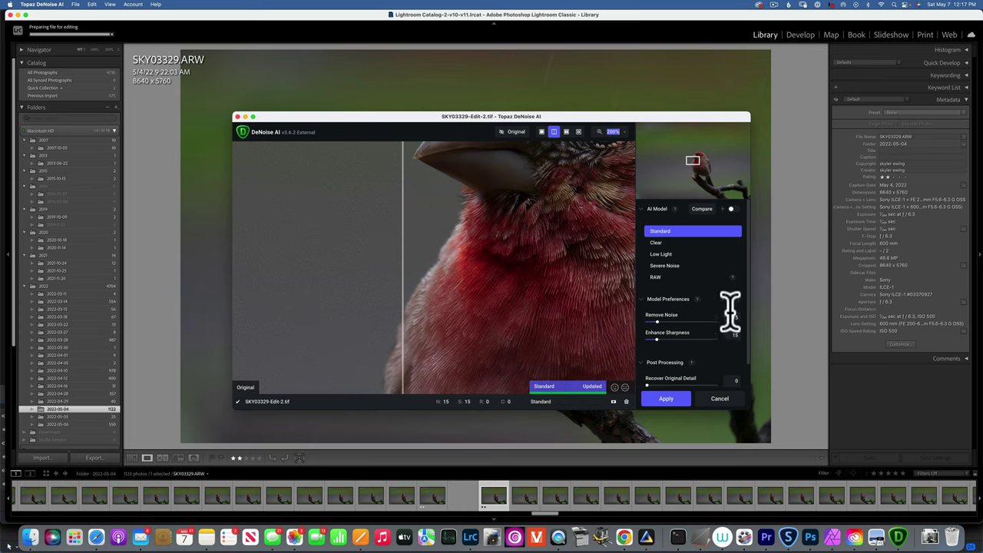
pyautogui.click(666, 401)
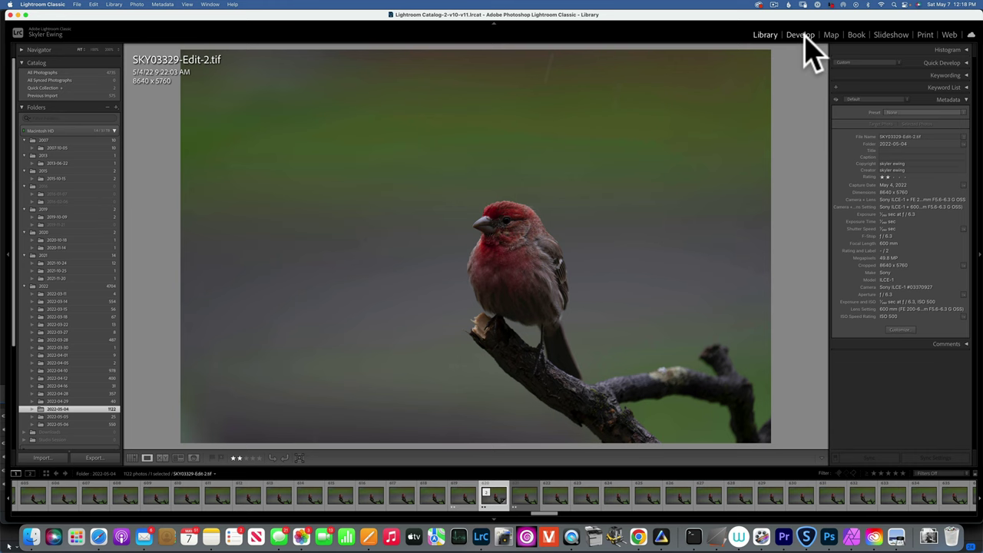
# Crop SKY03329-Edit-2.tif in Develop to a 3251 x 4877 portrait with the finch centred
pyautogui.click(801, 35)
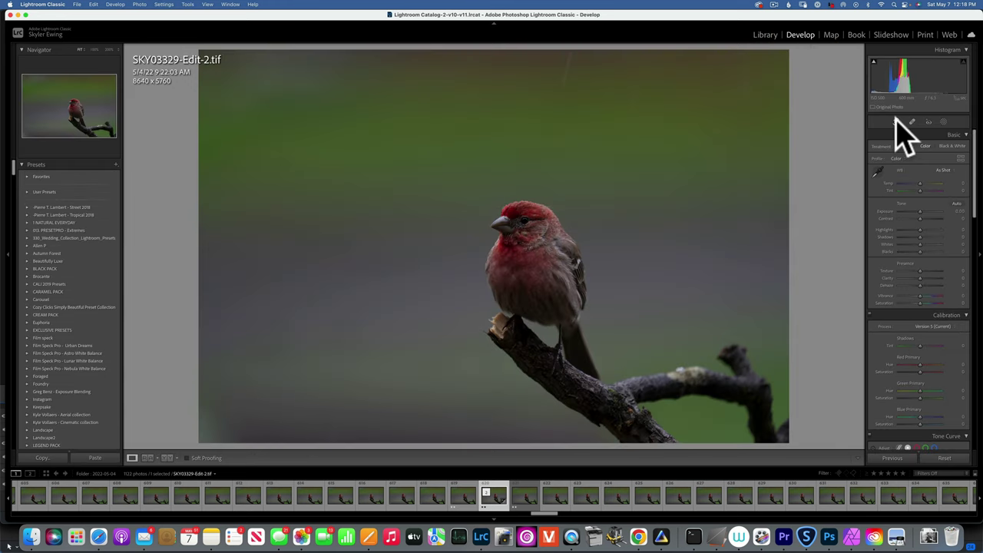
pyautogui.click(896, 121)
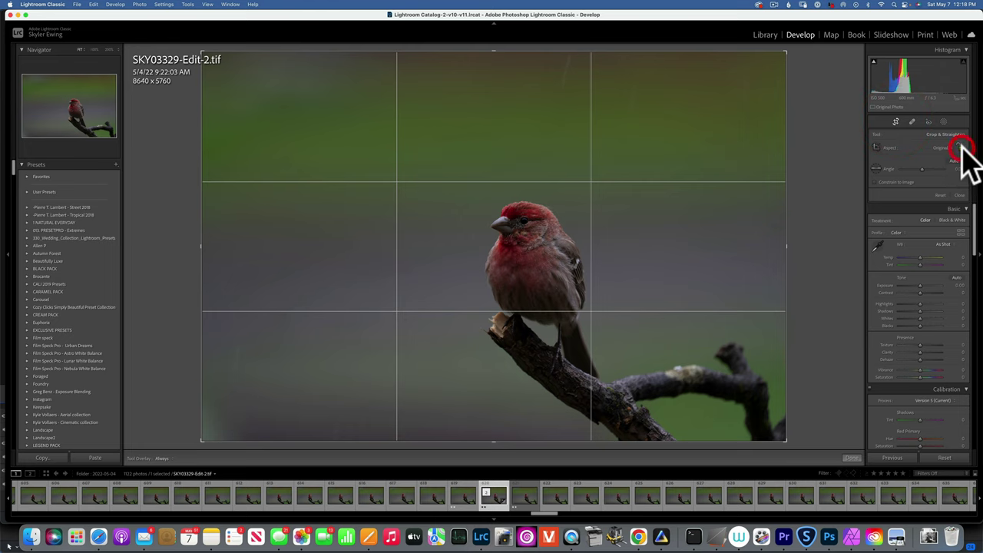
pyautogui.moveTo(786, 51); pyautogui.dragTo(678, 43)
pyautogui.moveTo(579, 254); pyautogui.dragTo(377, 241)
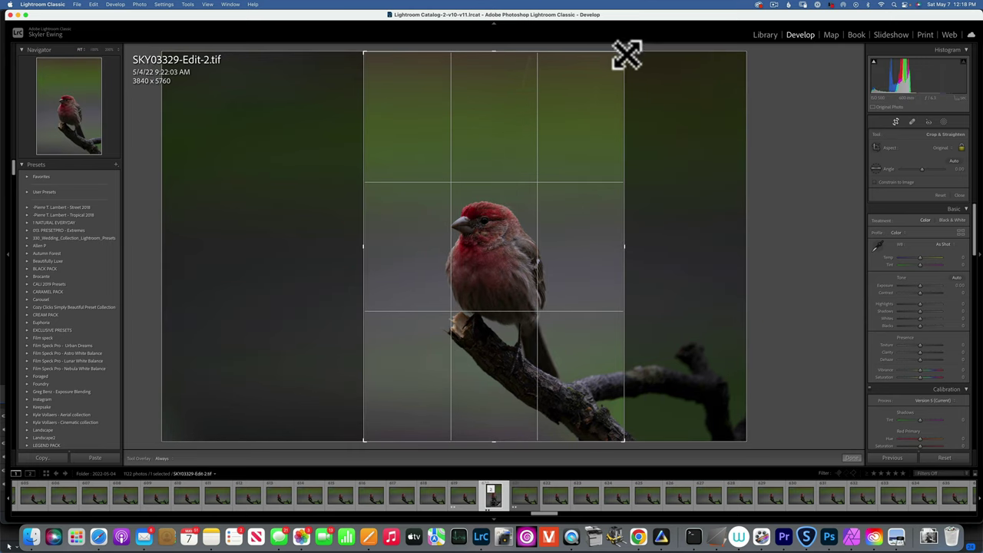
pyautogui.moveTo(627, 55); pyautogui.dragTo(614, 81)
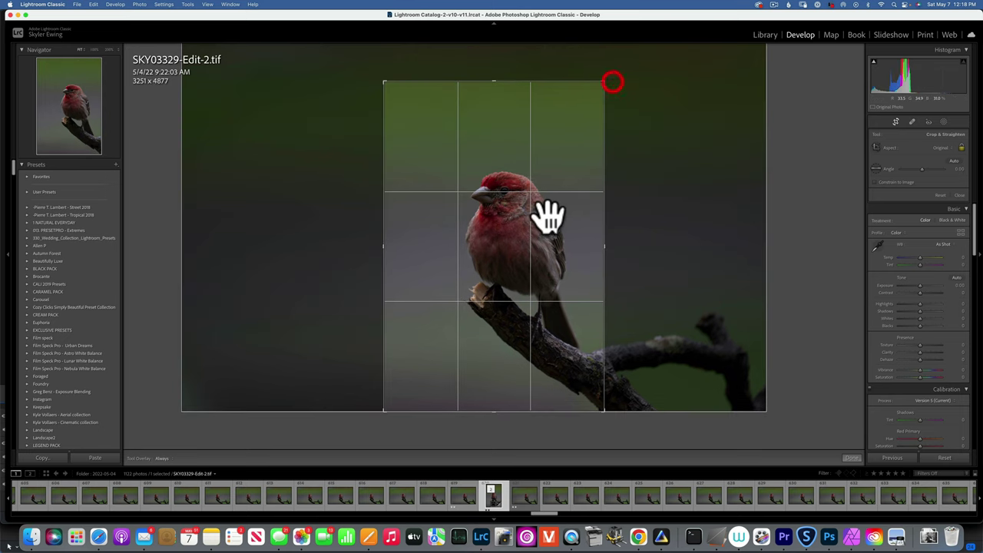
pyautogui.moveTo(522, 241); pyautogui.dragTo(499, 244)
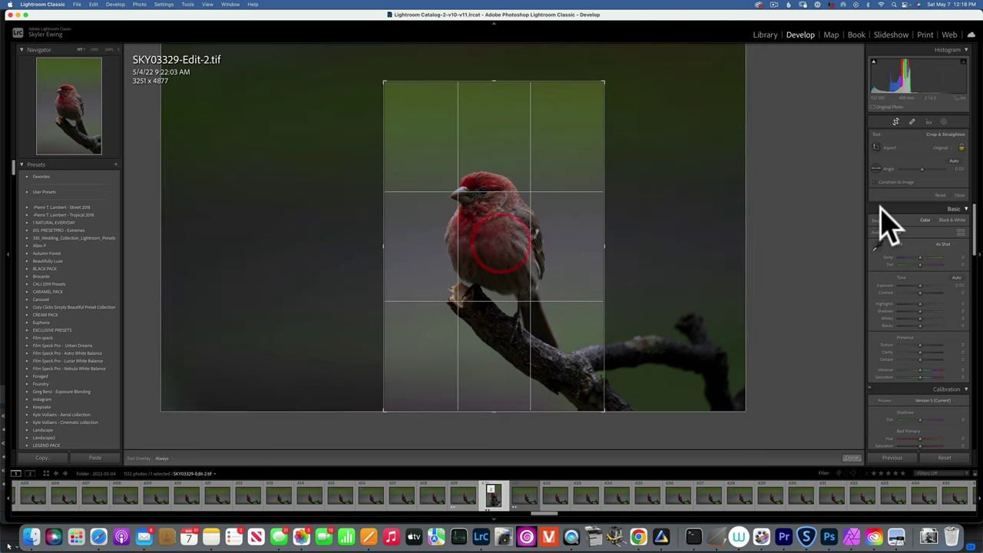
pyautogui.press('Return')
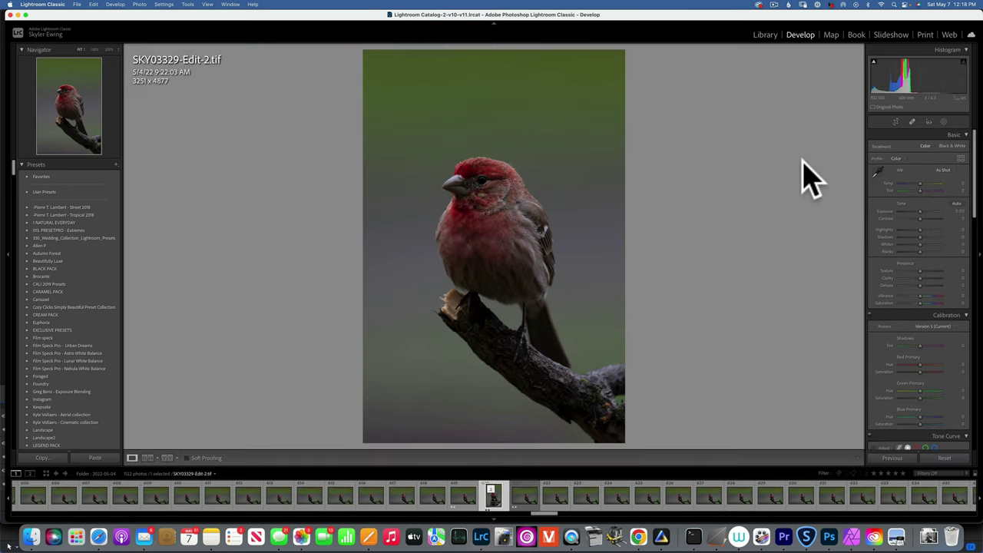
# Edit a copy of the cropped photo in Luminar Neo and expand the Develop Light settings
pyautogui.click(139, 4)
pyautogui.moveTo(159, 49)
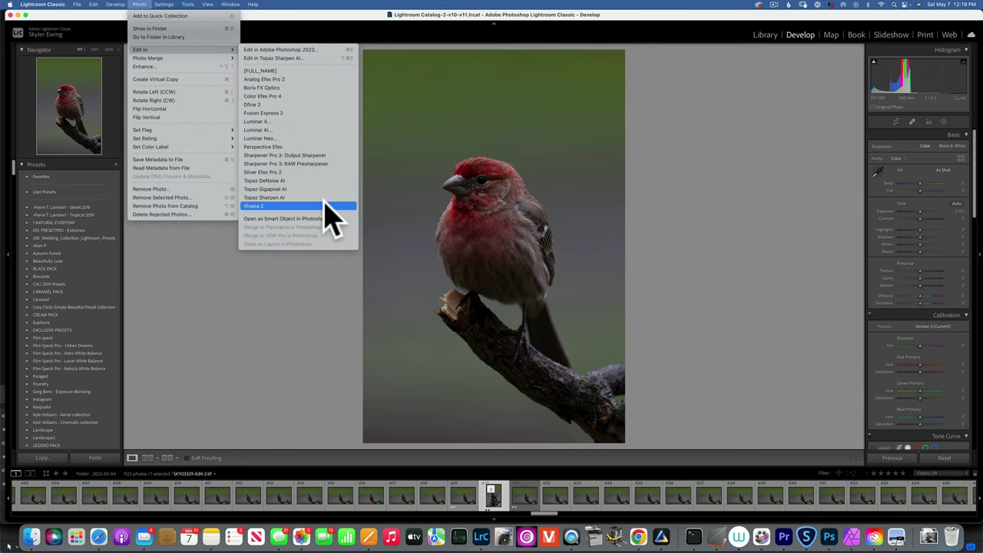
pyautogui.click(287, 139)
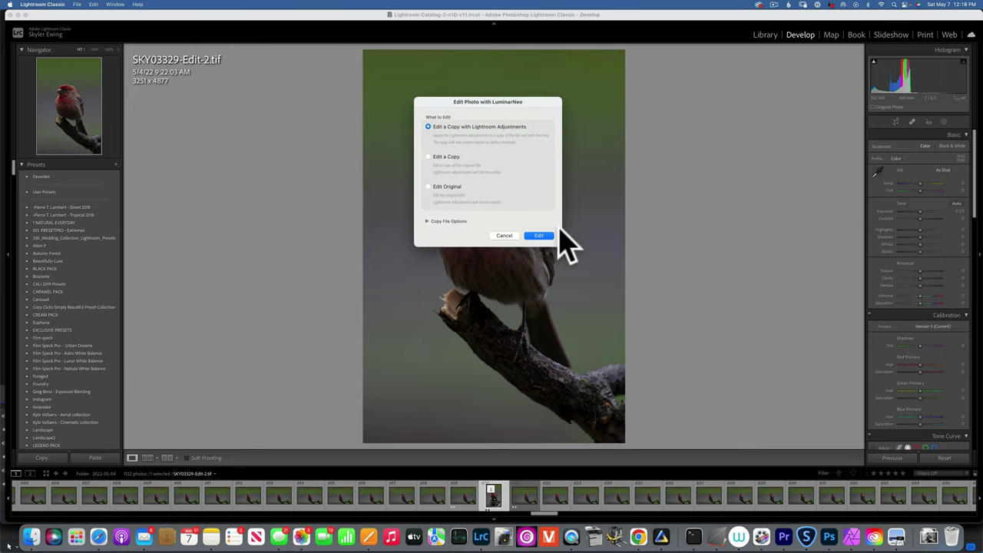
pyautogui.click(541, 235)
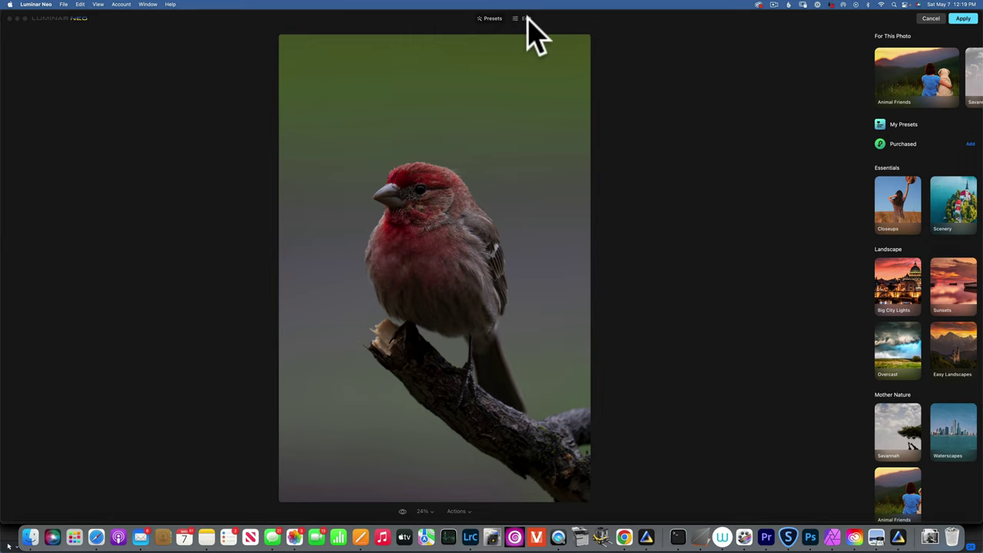
pyautogui.click(527, 18)
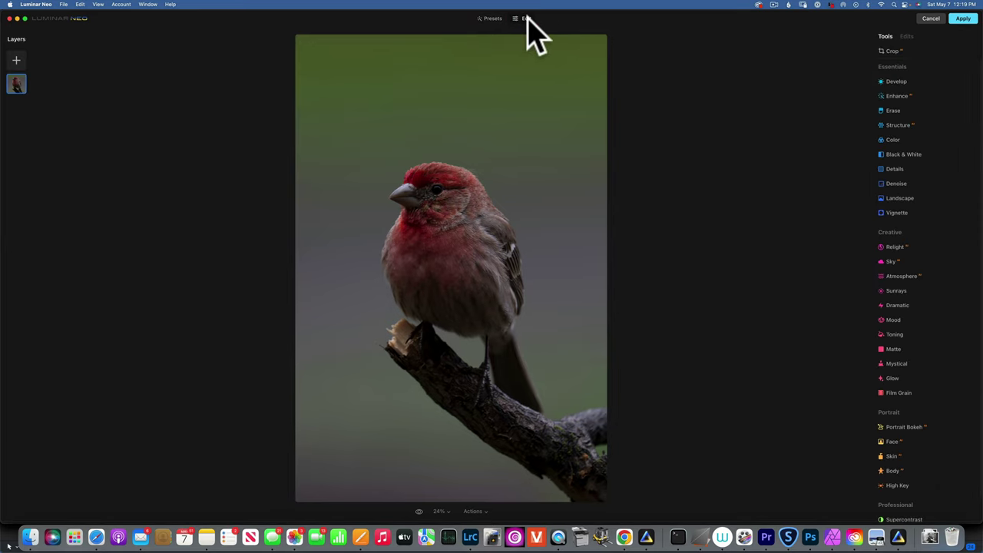
pyautogui.click(897, 82)
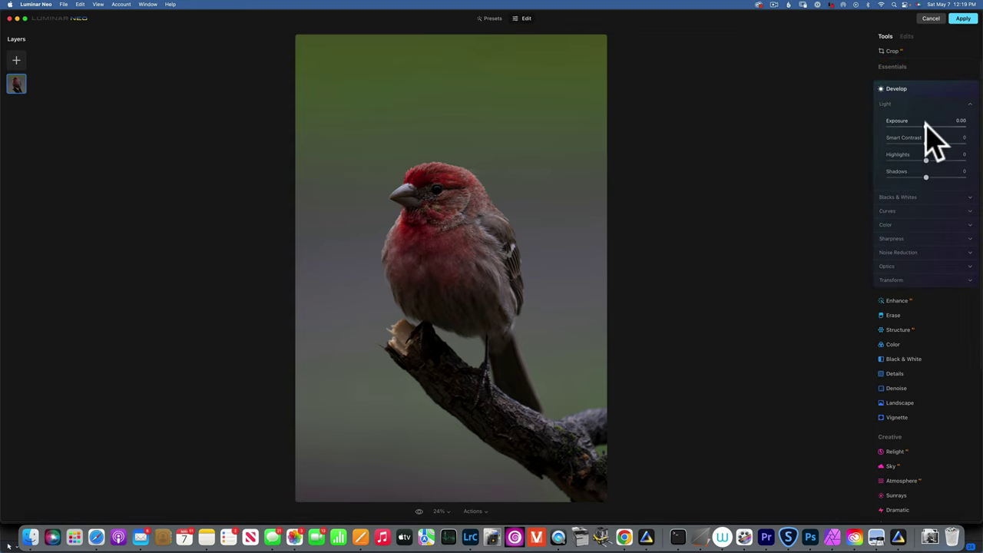
# Set Develop Exposure 1.04, Shadows 100, Whites 29 and Highlights -39 on the finch photo
pyautogui.moveTo(926, 123); pyautogui.dragTo(978, 177)
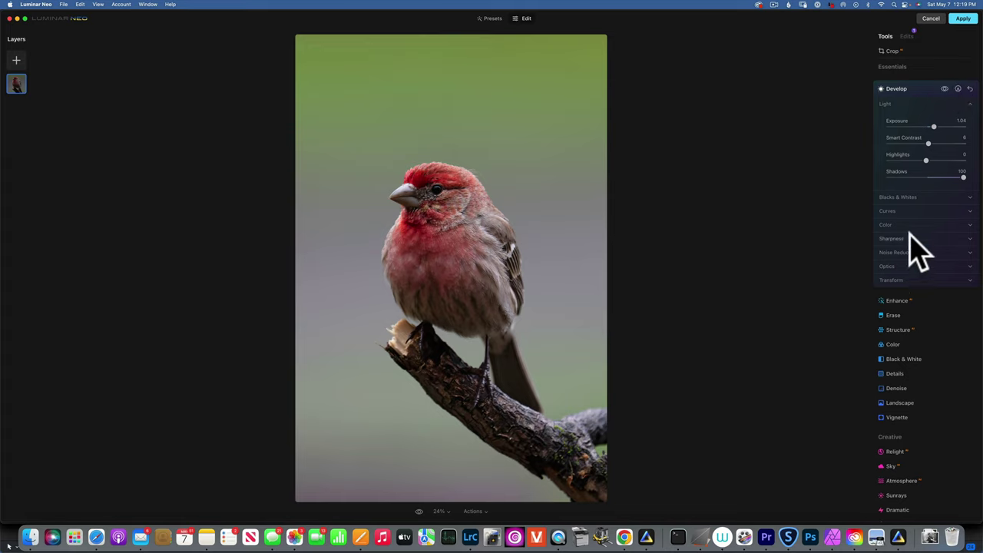
pyautogui.click(899, 198)
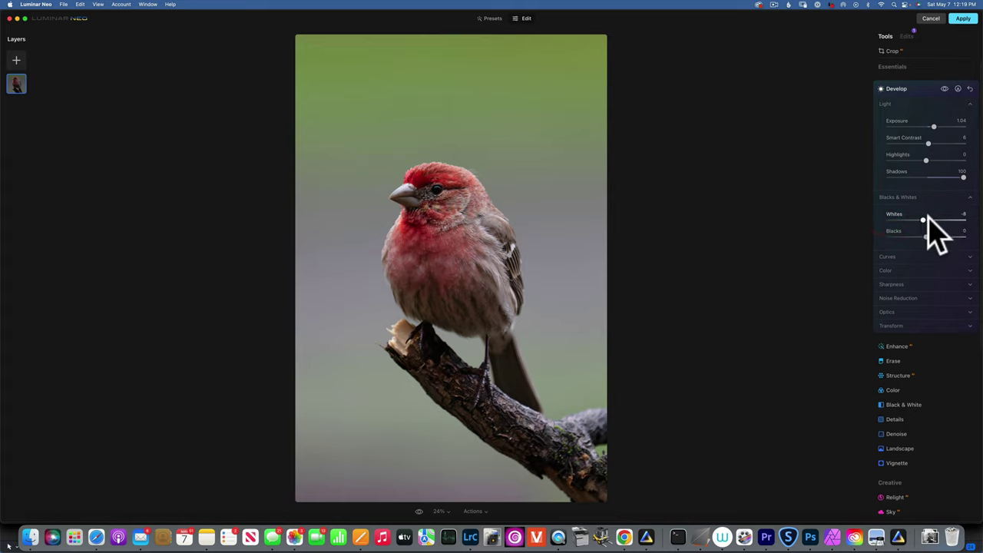
pyautogui.moveTo(926, 220)
pyautogui.mouseDown()
pyautogui.moveTo(948, 220)
pyautogui.moveTo(935, 218)
pyautogui.mouseUp()
pyautogui.moveTo(925, 161)
pyautogui.mouseDown()
pyautogui.moveTo(911, 117)
pyautogui.moveTo(928, 136)
pyautogui.moveTo(912, 157)
pyautogui.mouseUp()
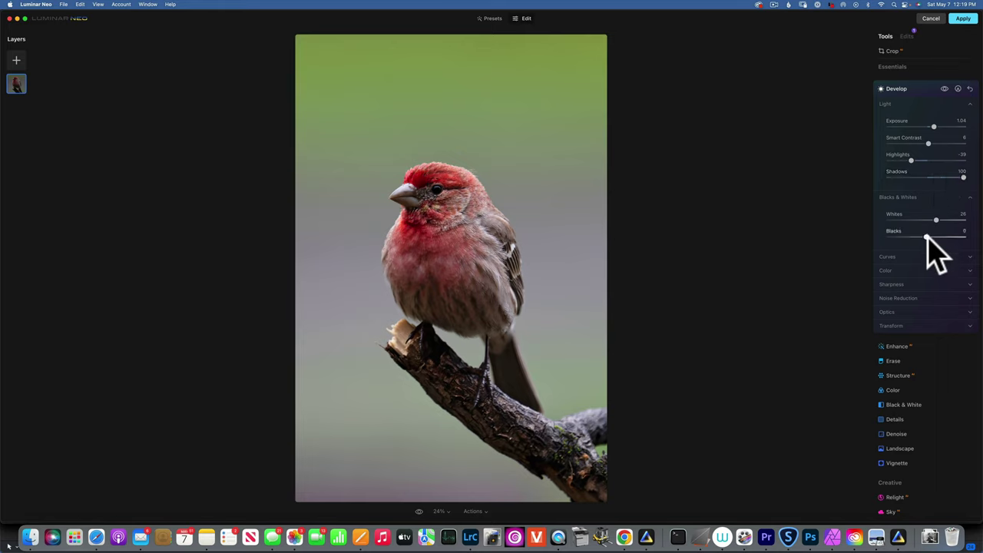
# Start a new Develop adjustment with Exposure raised to 0.26
pyautogui.click(904, 88)
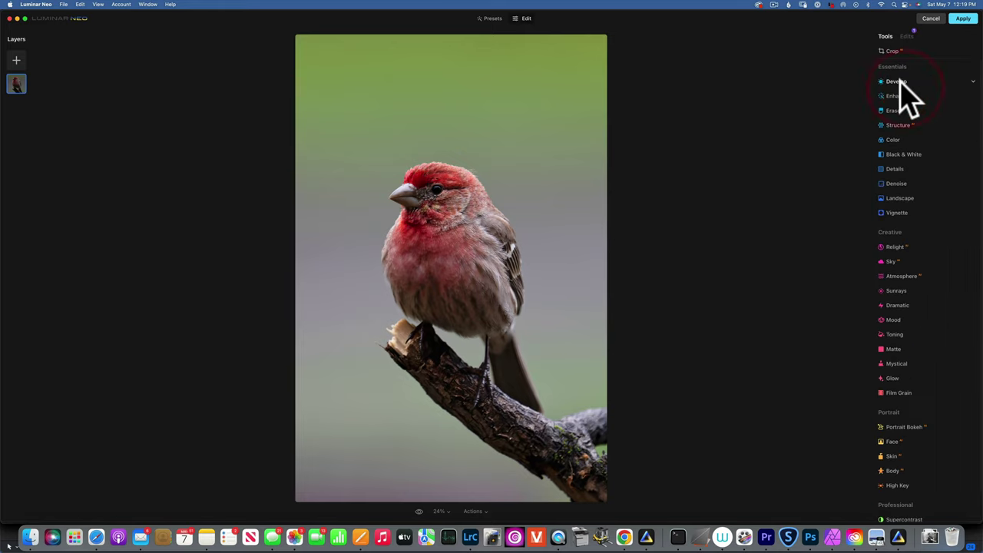
pyautogui.click(897, 82)
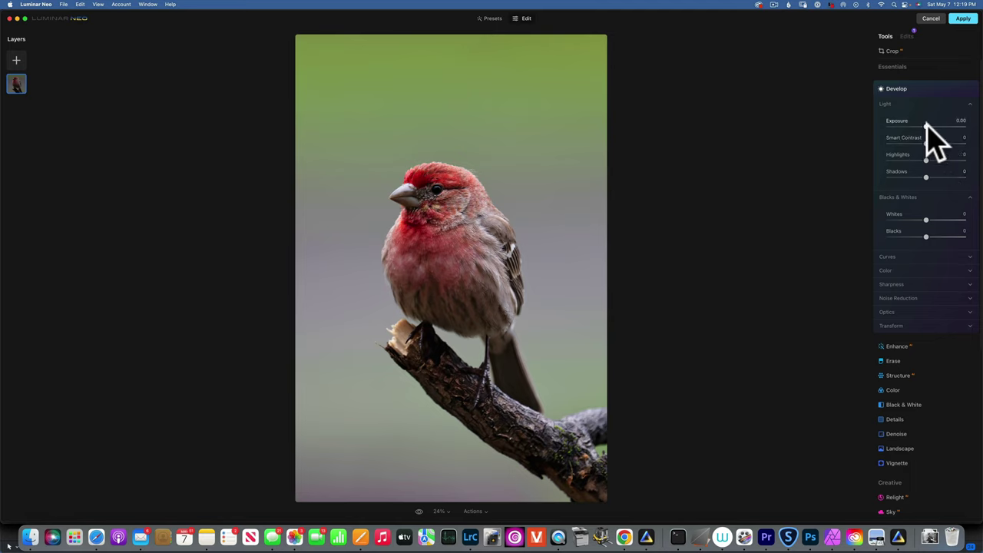
pyautogui.moveTo(926, 123); pyautogui.dragTo(930, 125)
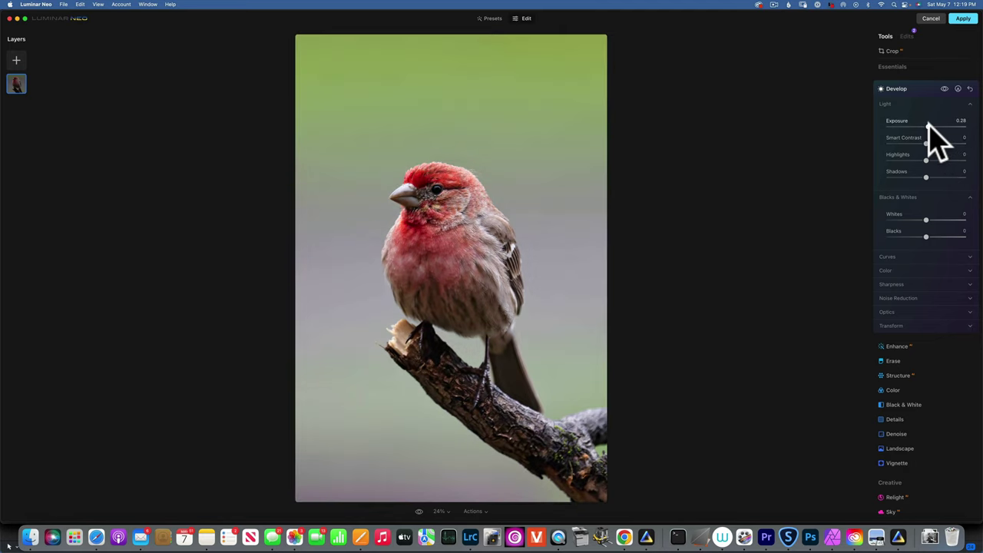
# Paint the adjustment's mask over the finch's head and breast, comparing the edit on and off
pyautogui.click(958, 89)
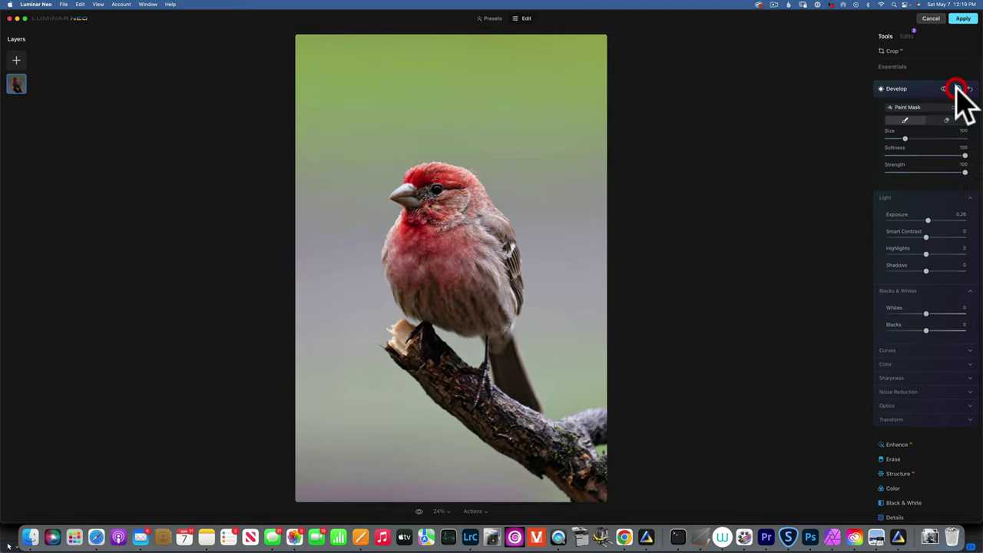
pyautogui.click(904, 125)
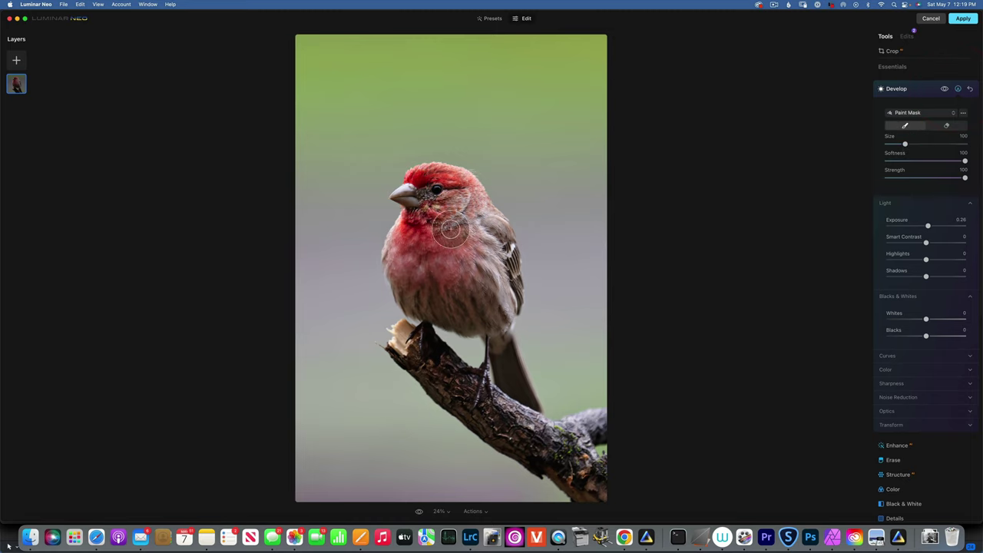
pyautogui.moveTo(436, 189)
pyautogui.mouseDown()
pyautogui.moveTo(458, 200)
pyautogui.moveTo(496, 258)
pyautogui.moveTo(496, 301)
pyautogui.moveTo(484, 313)
pyautogui.moveTo(417, 293)
pyautogui.moveTo(407, 260)
pyautogui.moveTo(417, 248)
pyautogui.moveTo(453, 298)
pyautogui.moveTo(455, 237)
pyautogui.moveTo(477, 270)
pyautogui.moveTo(465, 283)
pyautogui.moveTo(459, 215)
pyautogui.mouseUp()
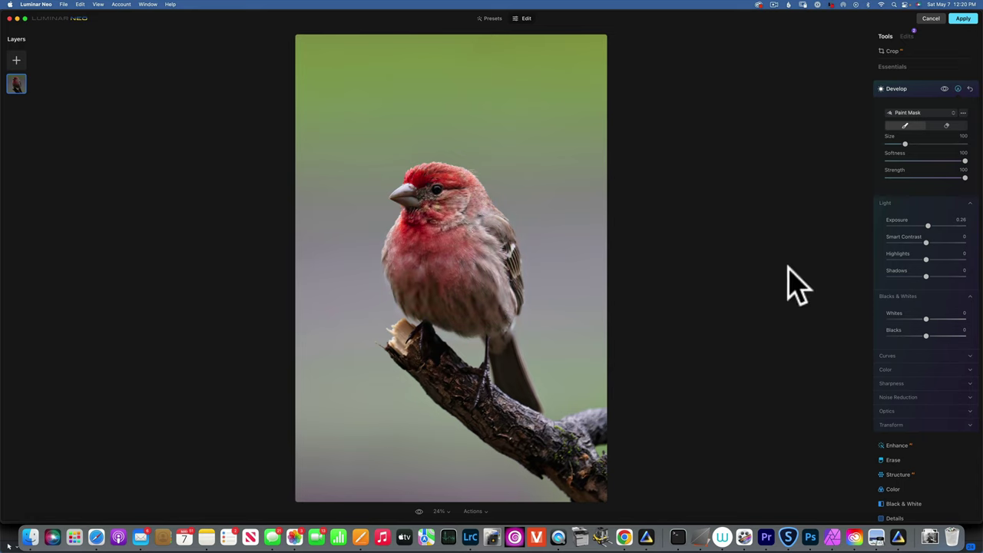
pyautogui.click(945, 88)
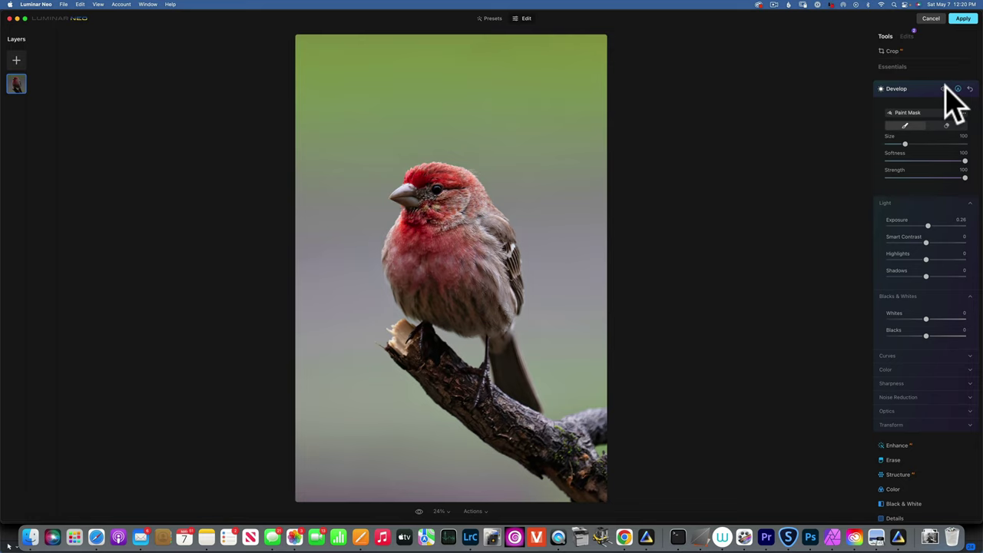
pyautogui.click(945, 88)
pyautogui.click(946, 87)
pyautogui.click(945, 87)
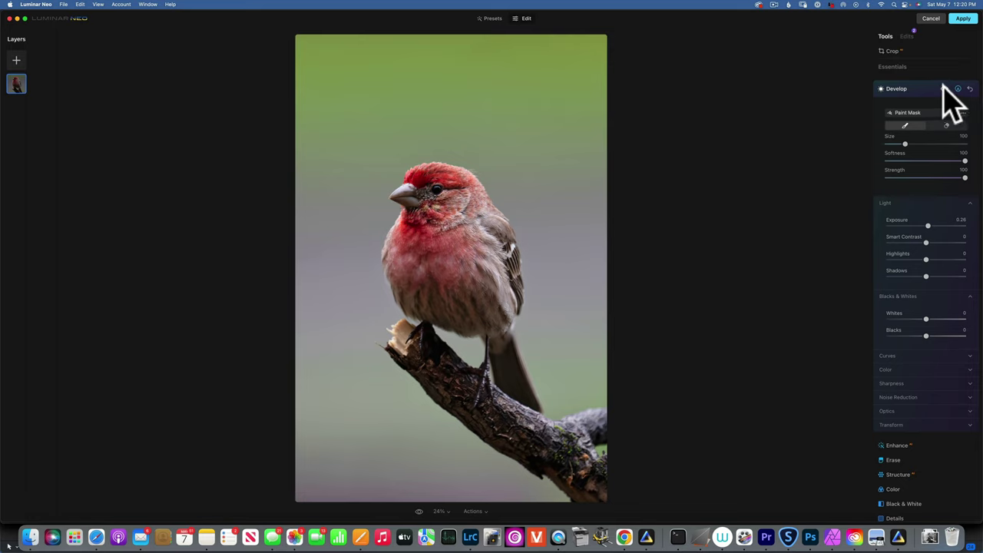
pyautogui.click(900, 89)
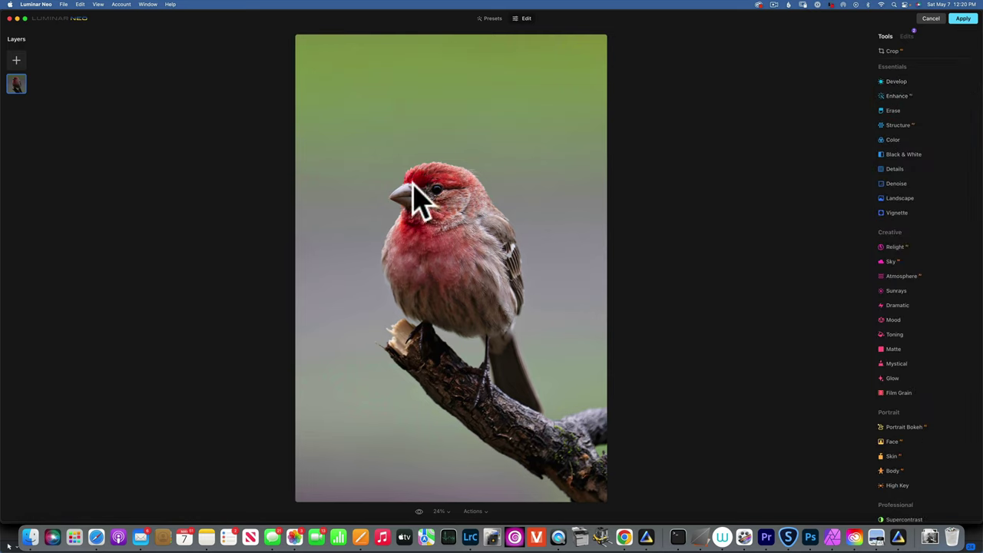
# Add another Develop adjustment with Exposure 0.29, Whites 18 and Blacks -9
pyautogui.click(899, 81)
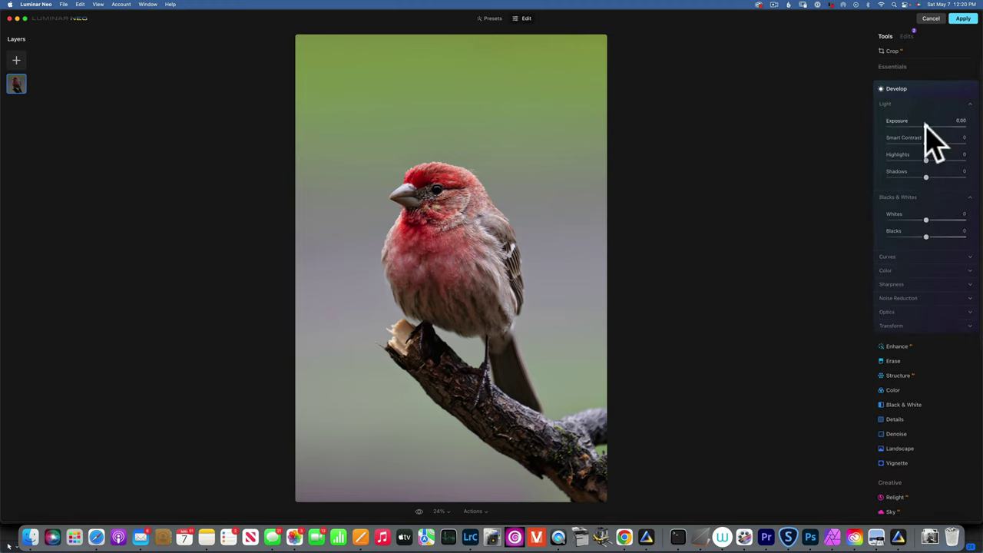
pyautogui.moveTo(924, 124); pyautogui.dragTo(928, 125)
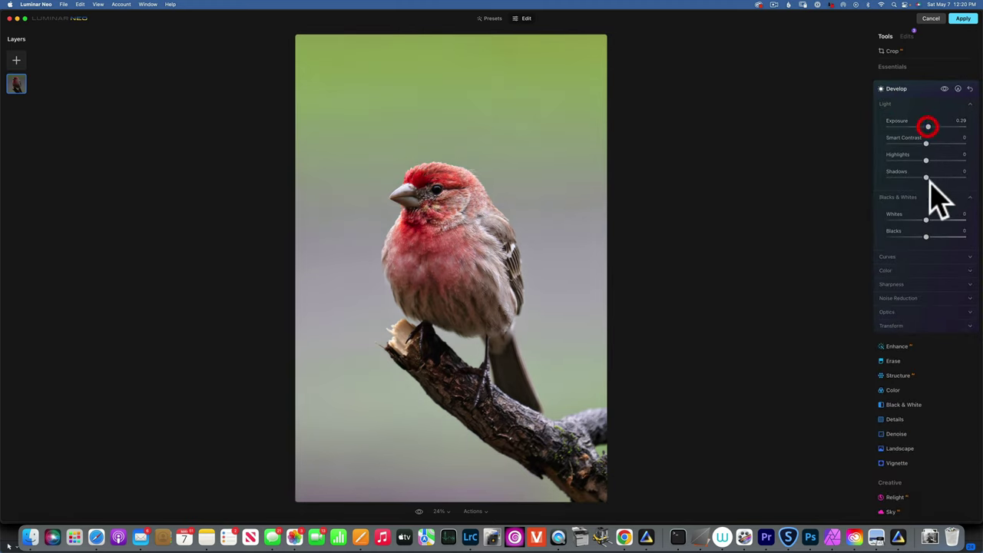
pyautogui.moveTo(933, 217); pyautogui.dragTo(924, 235)
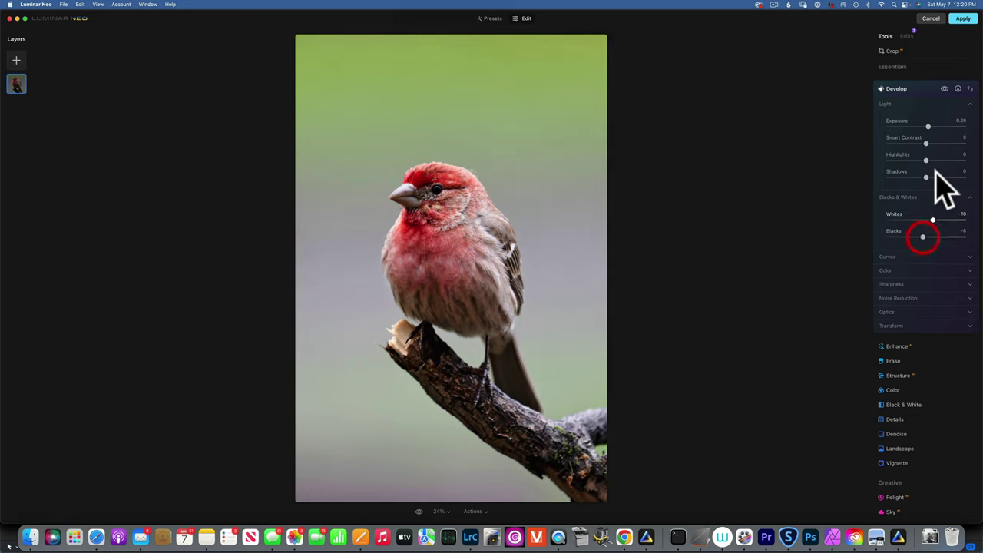
# Paint-mask it to the finch's head with a size 28 brush and set Sharpen to 17
pyautogui.click(958, 88)
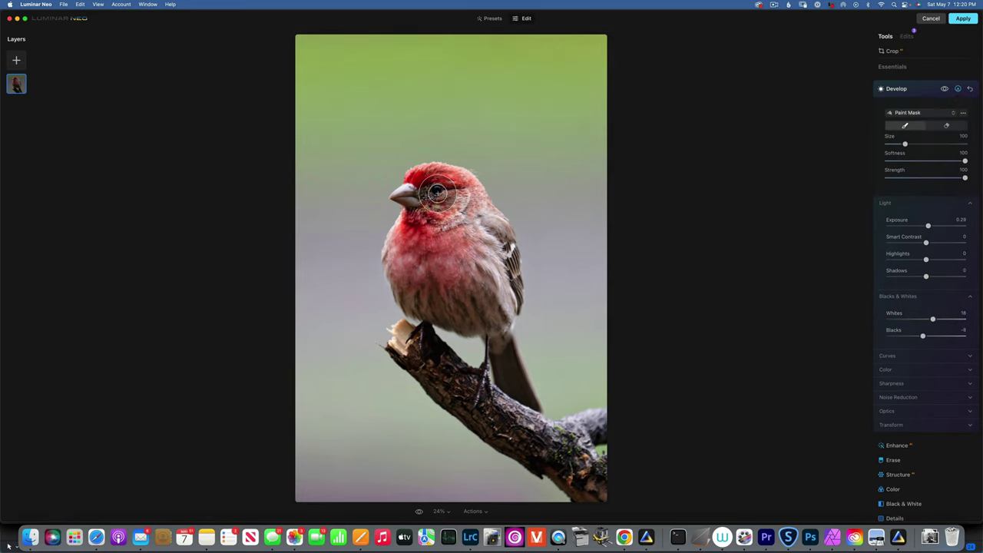
pyautogui.press('[')
pyautogui.press('[')
pyautogui.press('[')
pyautogui.press('[')
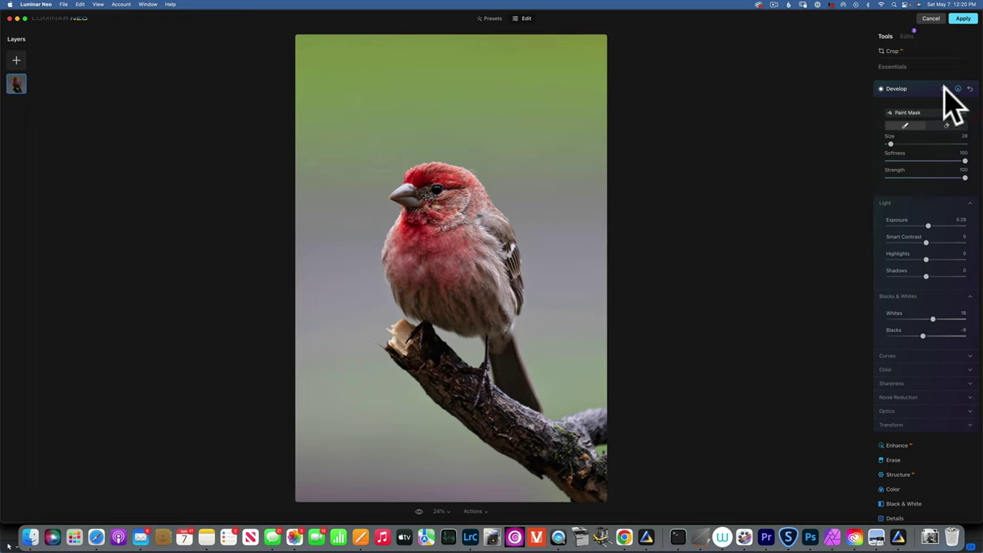
pyautogui.click(900, 383)
pyautogui.moveTo(890, 406); pyautogui.dragTo(902, 406)
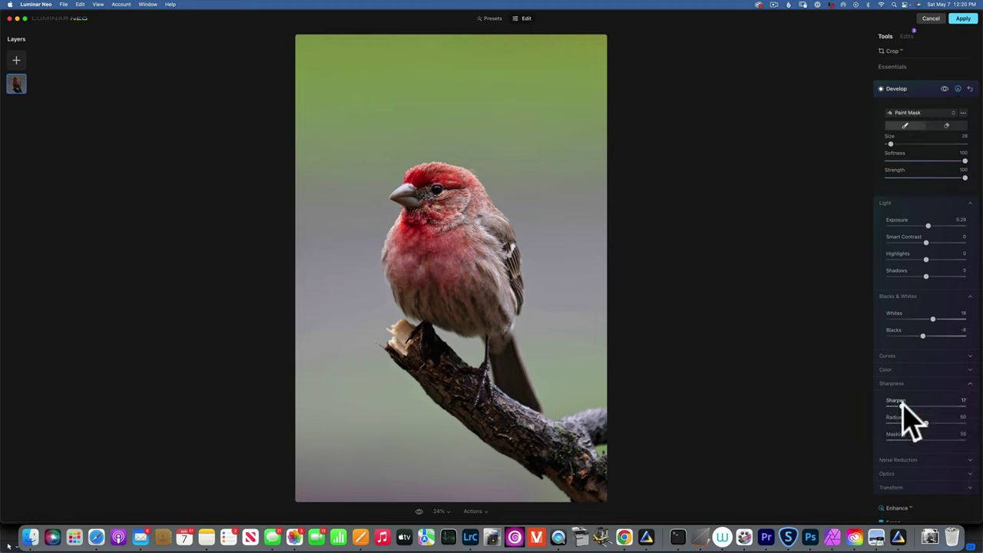
pyautogui.click(905, 89)
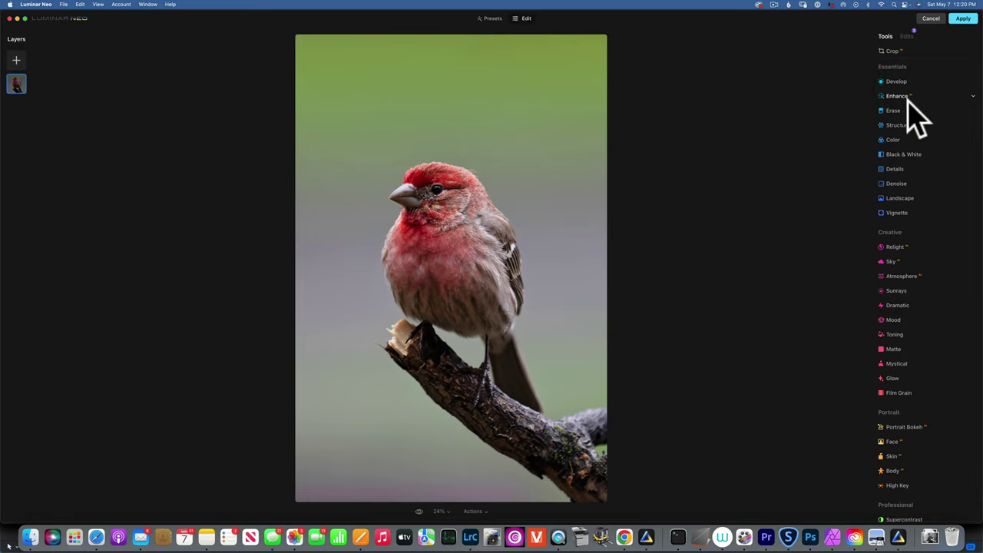
# Set Enhance Accent to 42, toggling the effect to compare with the original
pyautogui.click(419, 512)
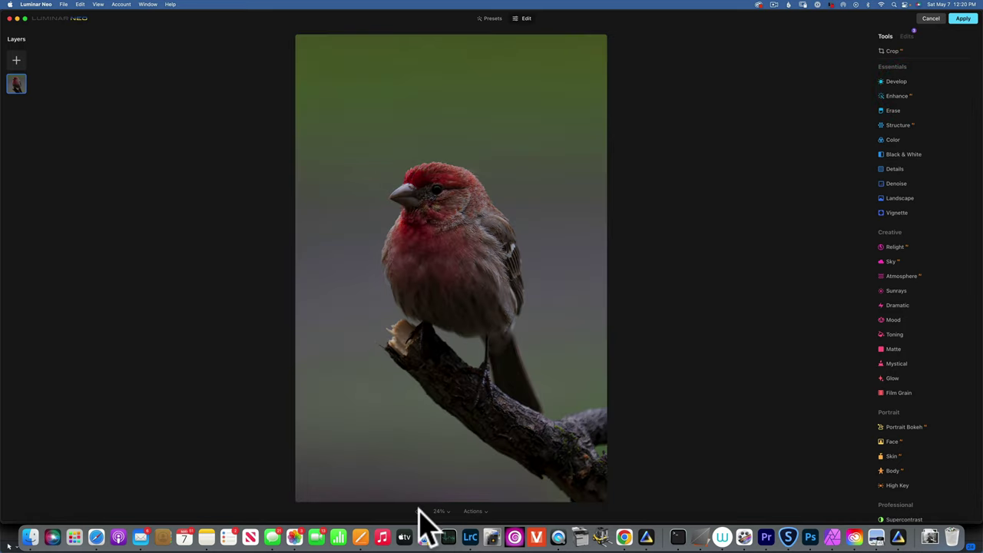
pyautogui.click(419, 511)
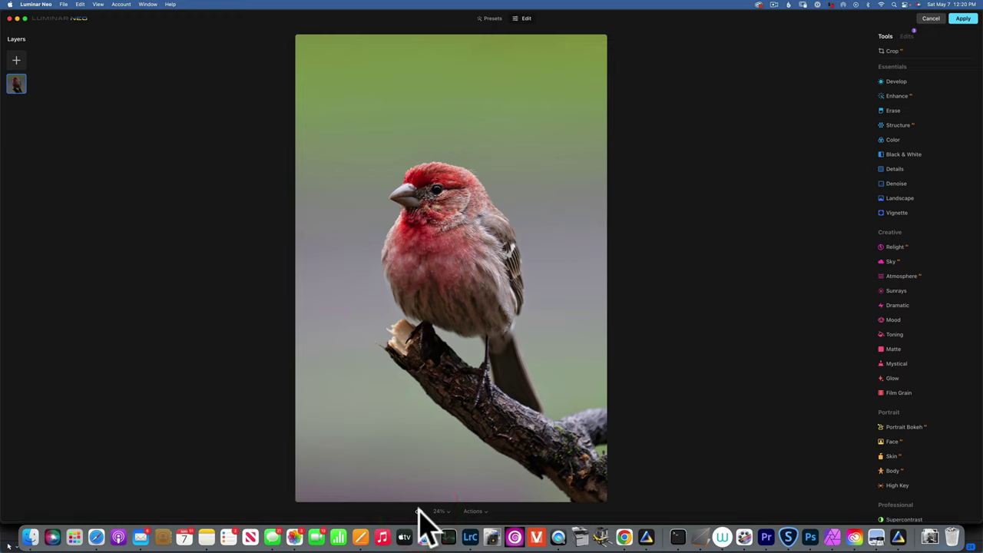
pyautogui.click(897, 95)
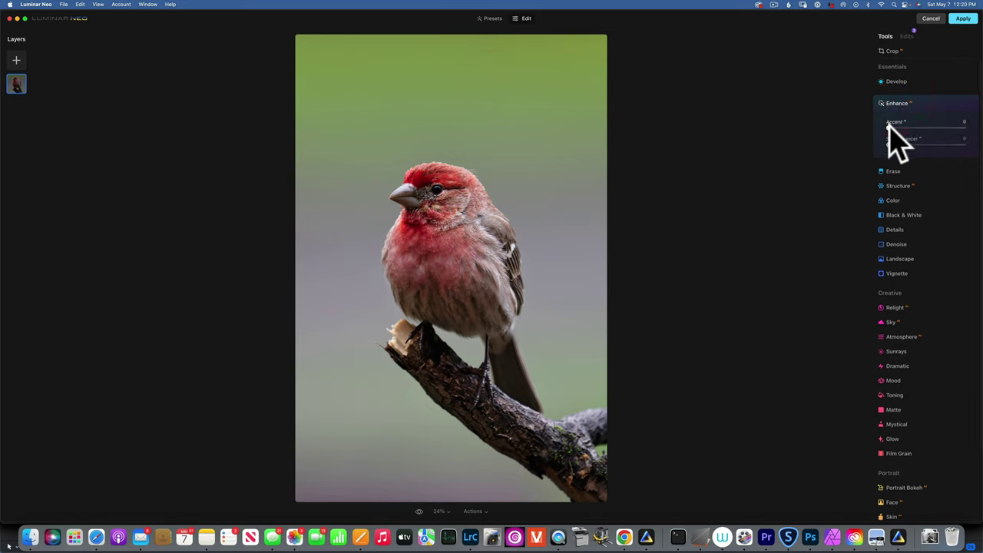
pyautogui.moveTo(887, 127); pyautogui.dragTo(923, 129)
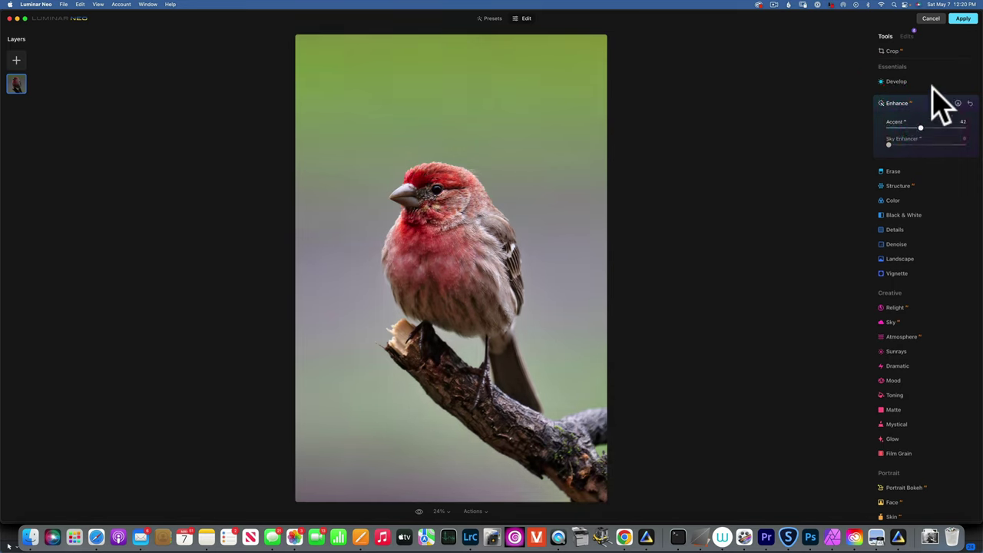
pyautogui.click(945, 103)
pyautogui.click(945, 102)
pyautogui.click(945, 103)
pyautogui.click(945, 103)
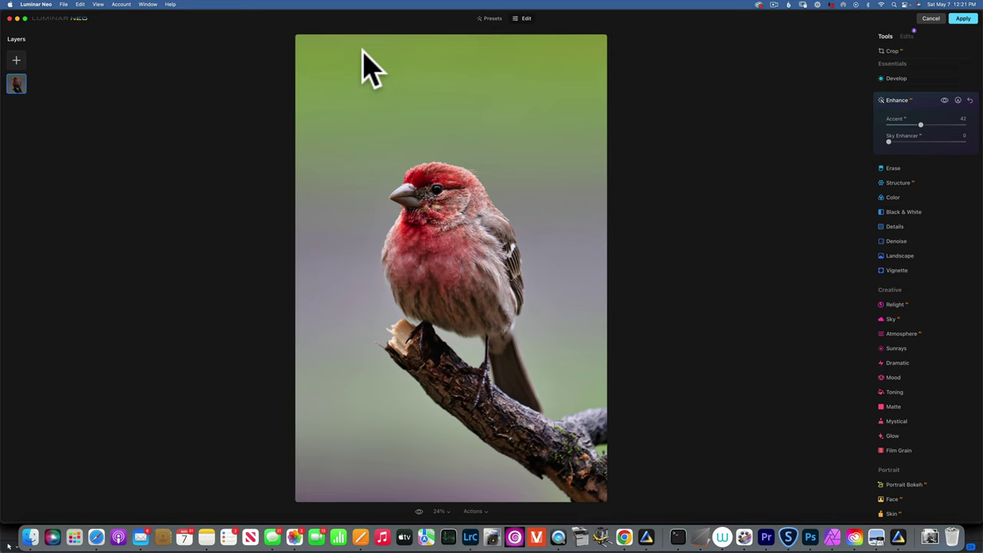
# Add a paint mask to Enhance and erase it from the top background band with a size 329 brush
pyautogui.click(958, 101)
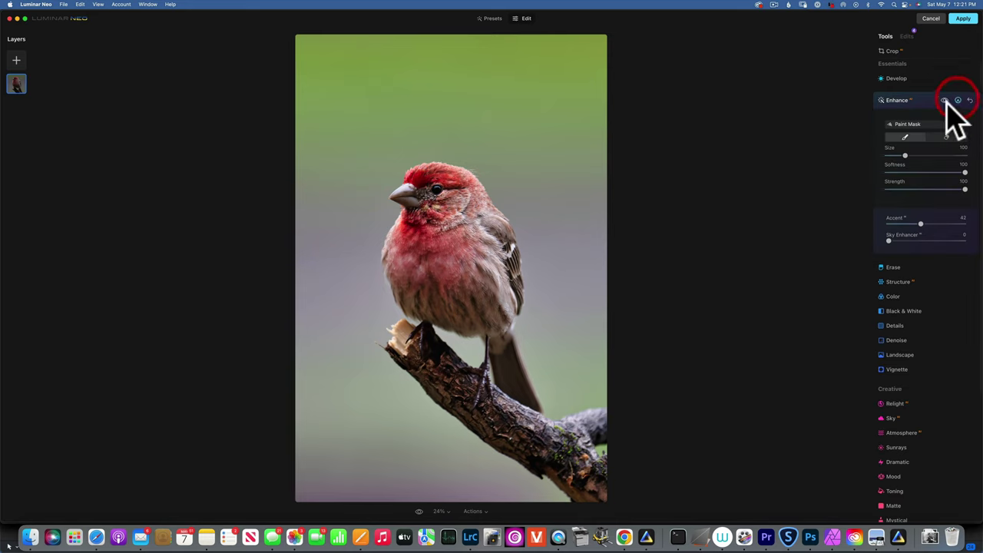
pyautogui.moveTo(905, 156); pyautogui.dragTo(949, 158)
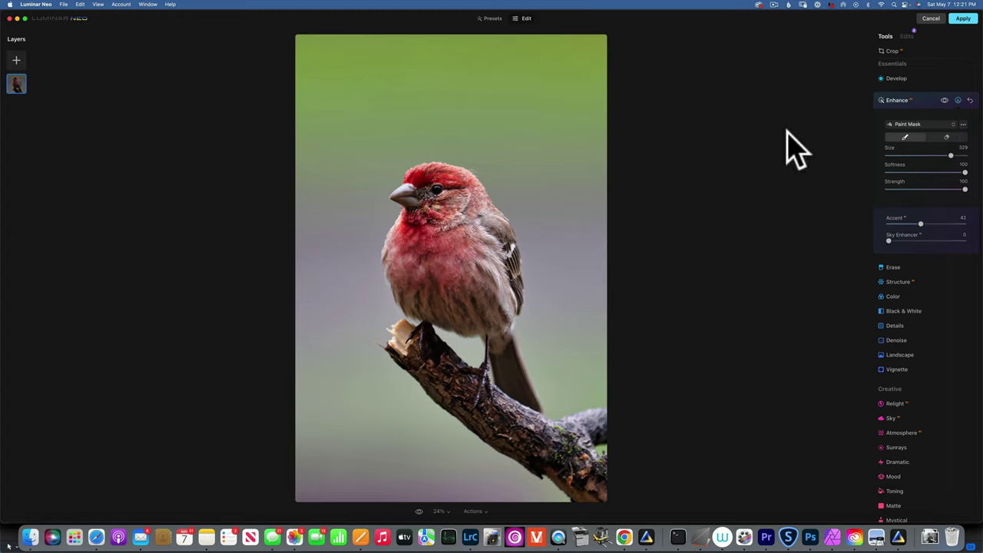
pyautogui.click(948, 137)
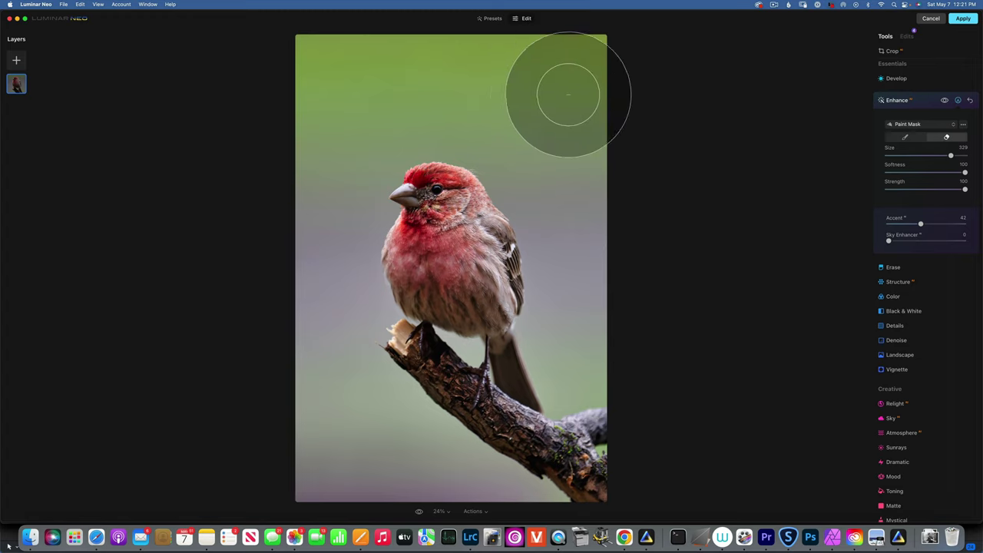
pyautogui.moveTo(547, 63)
pyautogui.mouseDown()
pyautogui.moveTo(425, 48)
pyautogui.moveTo(359, 72)
pyautogui.moveTo(278, 77)
pyautogui.moveTo(295, 164)
pyautogui.moveTo(303, 115)
pyautogui.moveTo(403, 76)
pyautogui.moveTo(532, 77)
pyautogui.mouseUp()
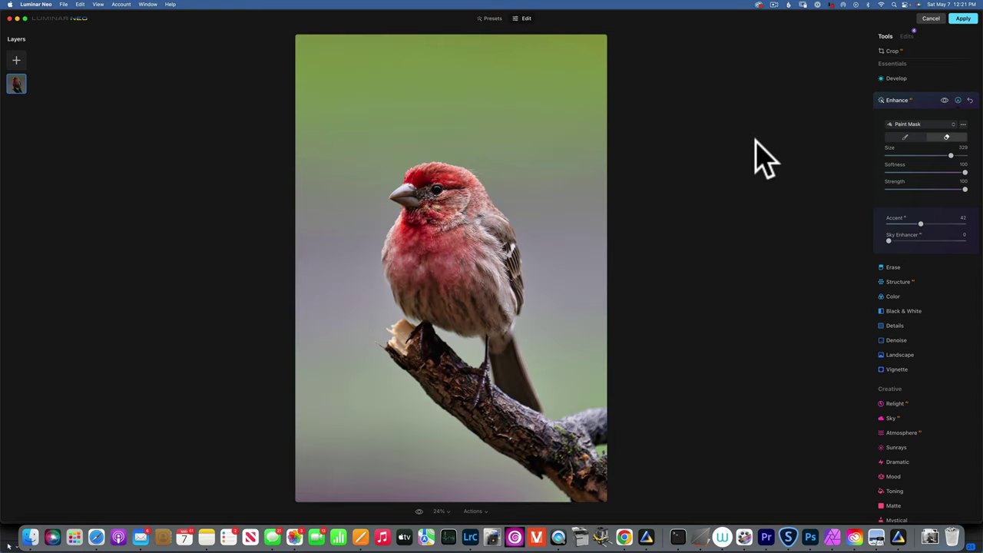
pyautogui.click(944, 100)
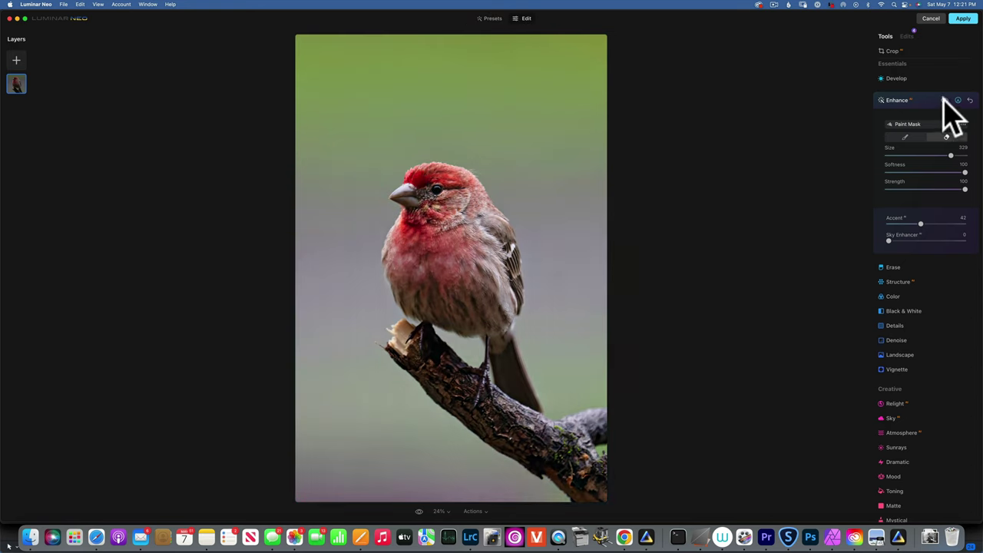
pyautogui.click(945, 101)
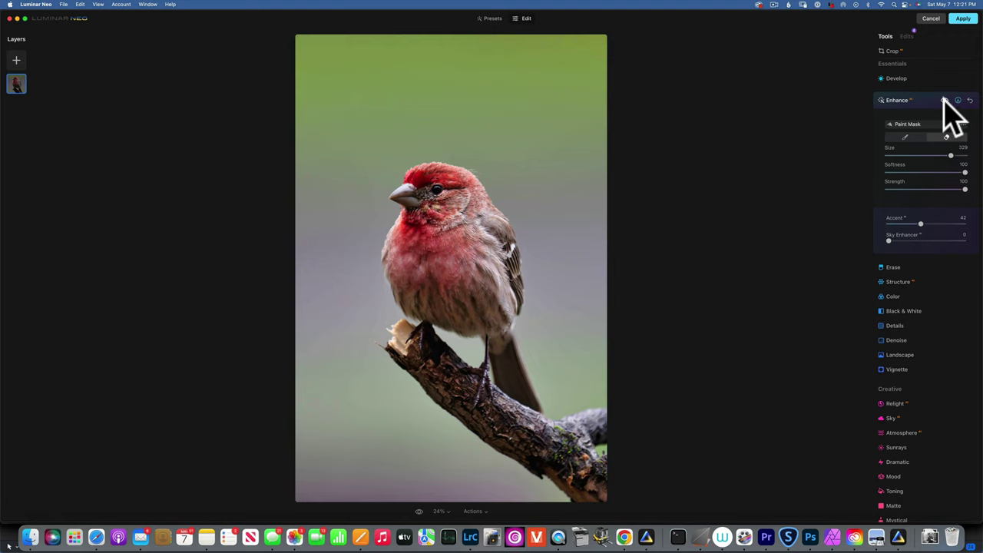
pyautogui.click(898, 101)
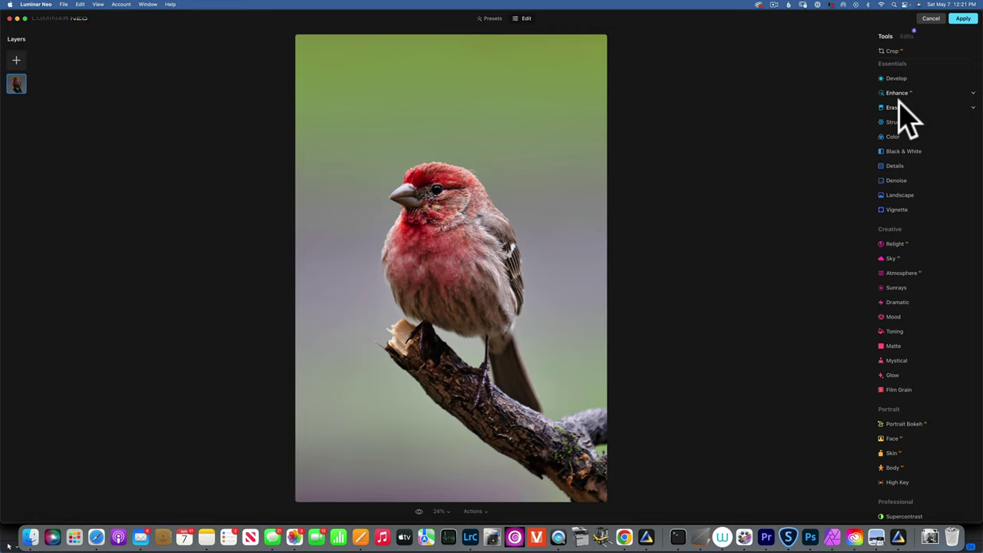
pyautogui.scroll(-1, 919, 250)
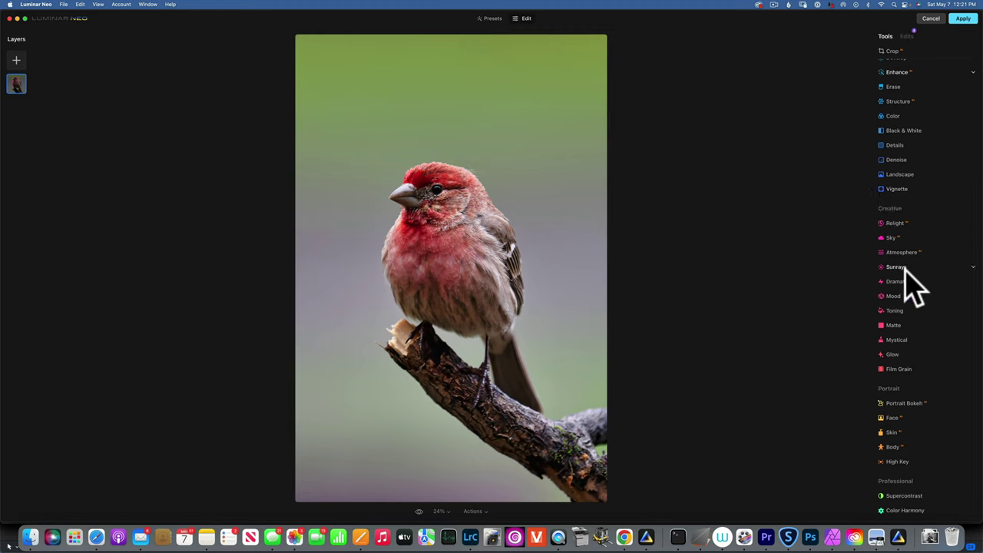
pyautogui.click(894, 116)
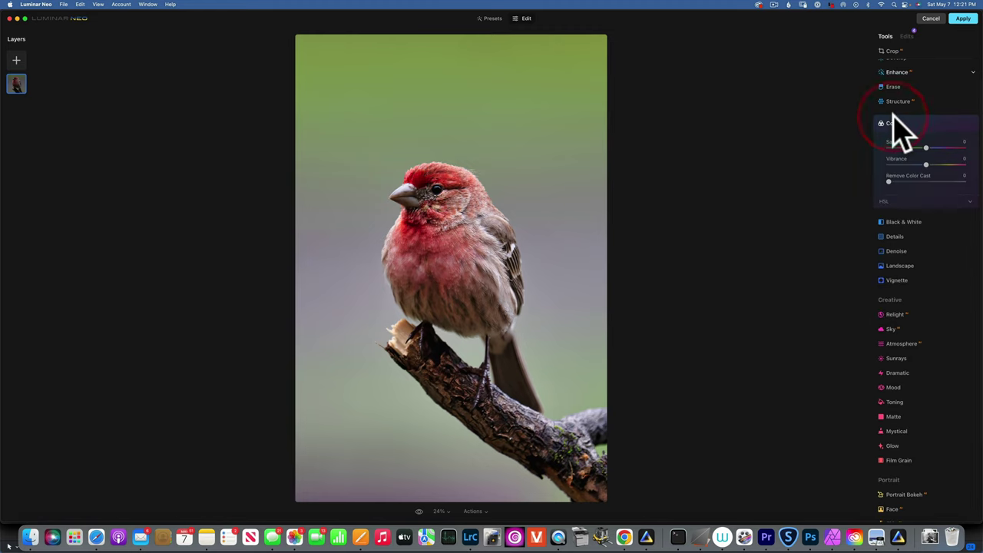
pyautogui.click(898, 203)
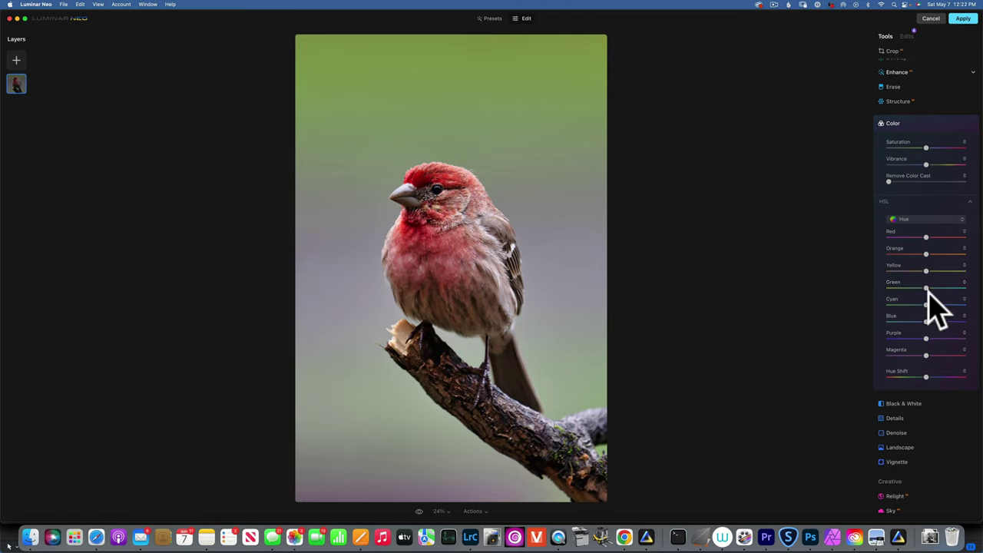
pyautogui.moveTo(925, 287); pyautogui.dragTo(982, 288)
pyautogui.moveTo(925, 271); pyautogui.dragTo(981, 273)
pyautogui.click(911, 219)
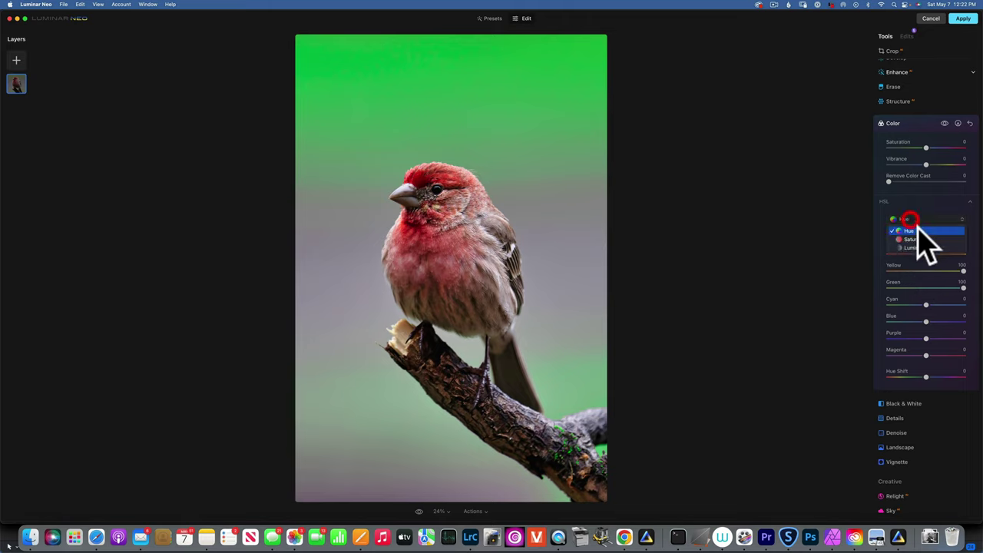
pyautogui.click(914, 235)
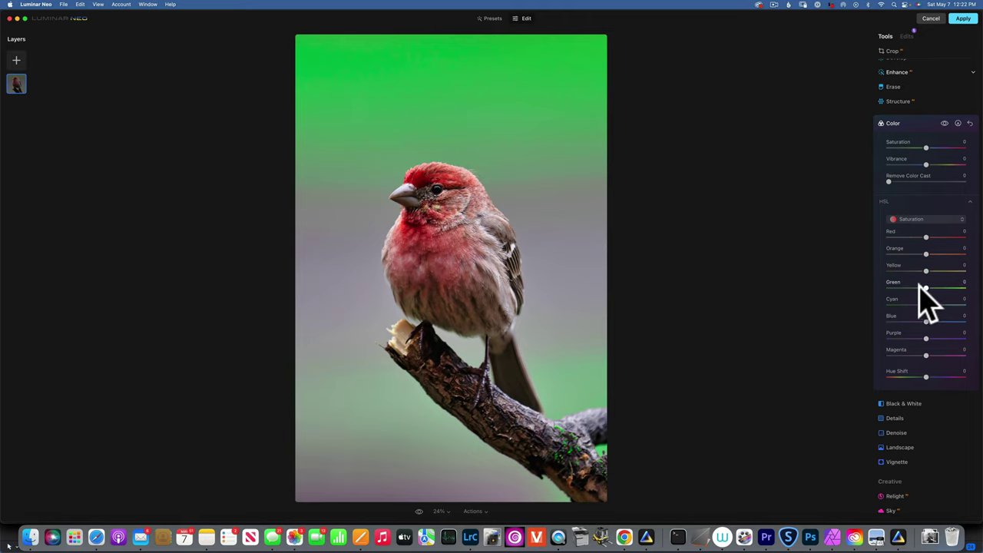
pyautogui.moveTo(925, 287); pyautogui.dragTo(907, 302)
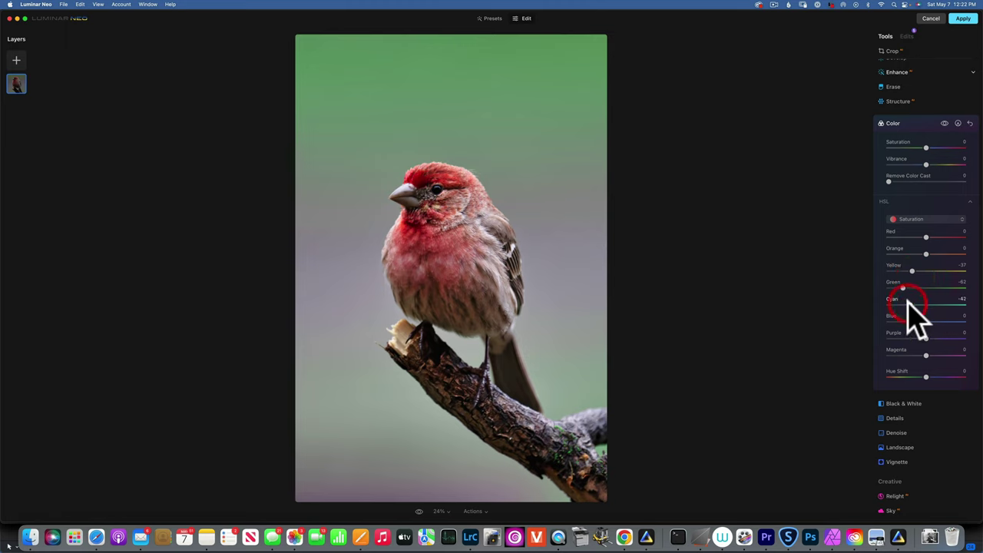
pyautogui.click(925, 220)
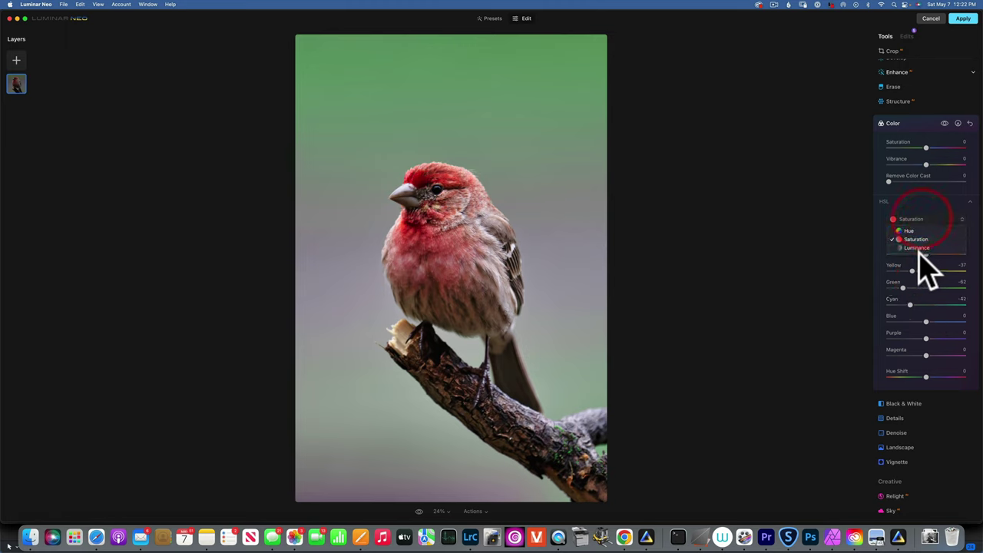
pyautogui.click(919, 247)
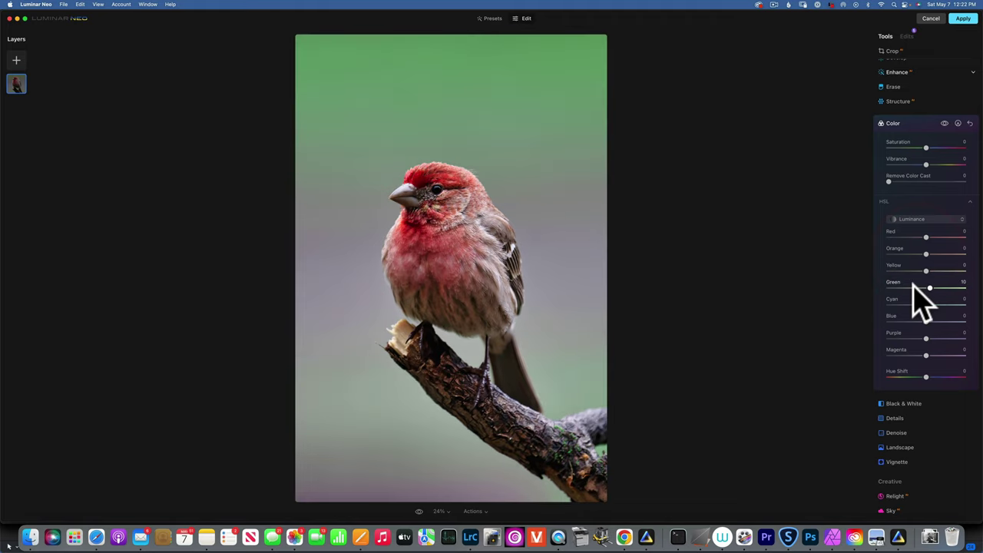
pyautogui.click(914, 287)
pyautogui.moveTo(915, 288); pyautogui.dragTo(896, 288)
pyautogui.click(702, 221)
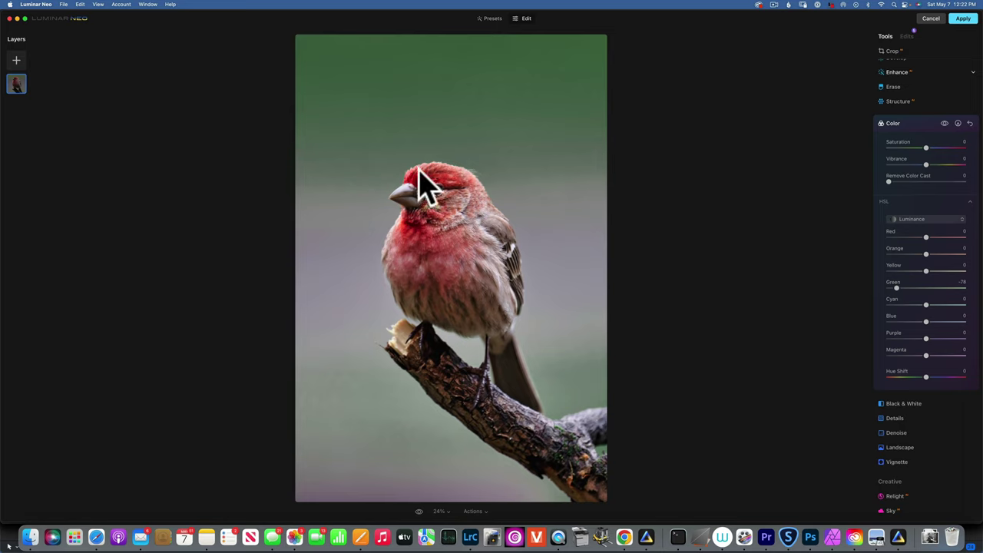
pyautogui.moveTo(896, 287)
pyautogui.mouseDown()
pyautogui.moveTo(926, 289)
pyautogui.moveTo(914, 288)
pyautogui.mouseUp()
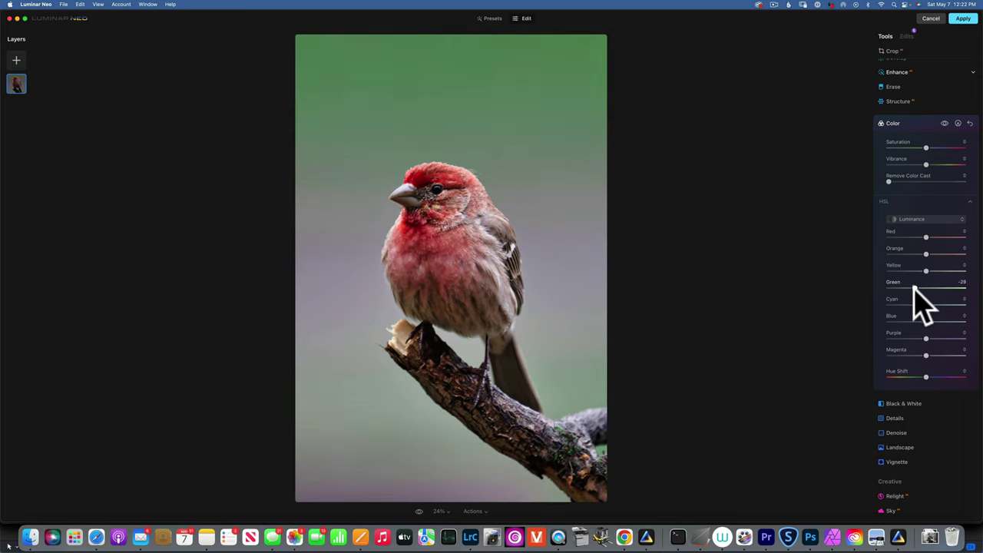
pyautogui.click(913, 287)
pyautogui.click(969, 123)
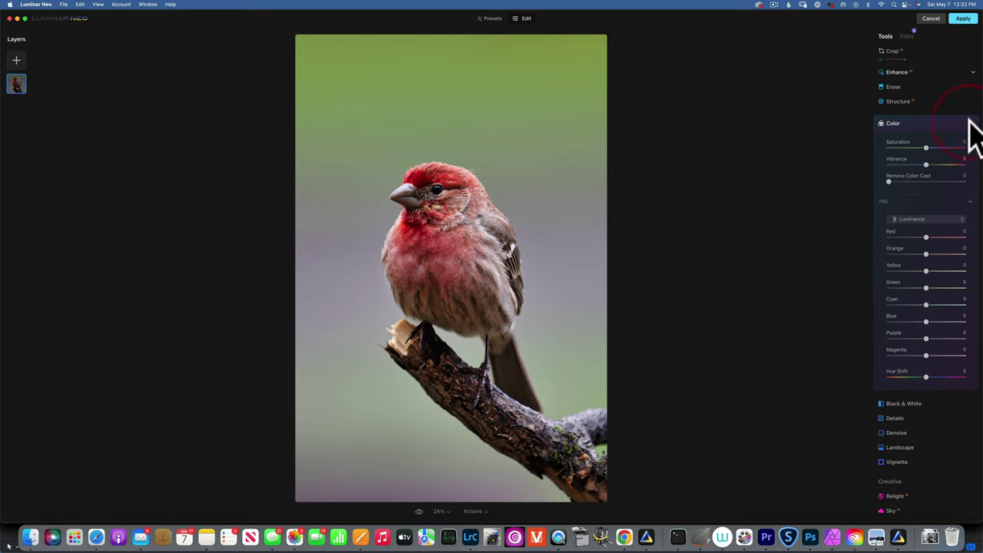
# Set Color Saturation to -46 and paint its mask over the photo's top and bottom background
pyautogui.click(890, 124)
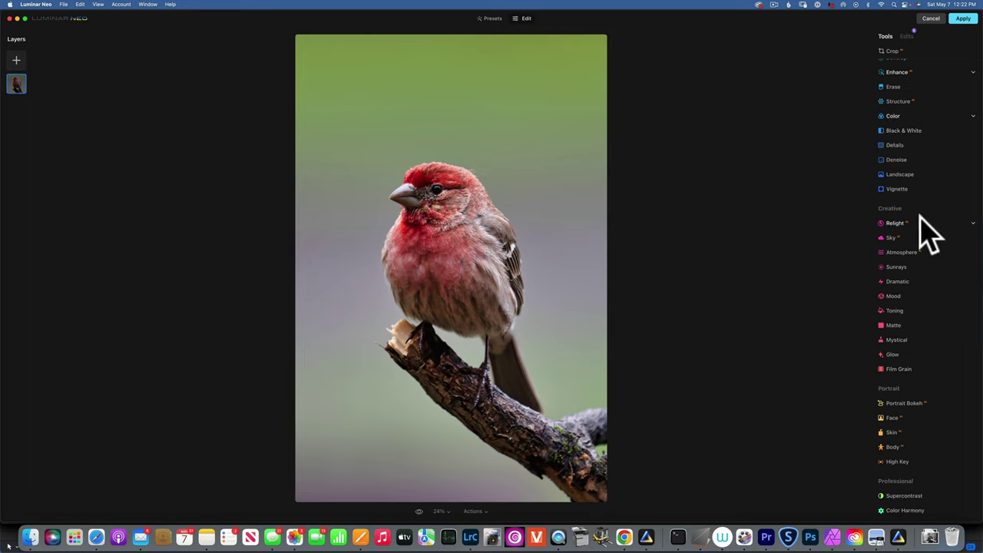
pyautogui.click(894, 116)
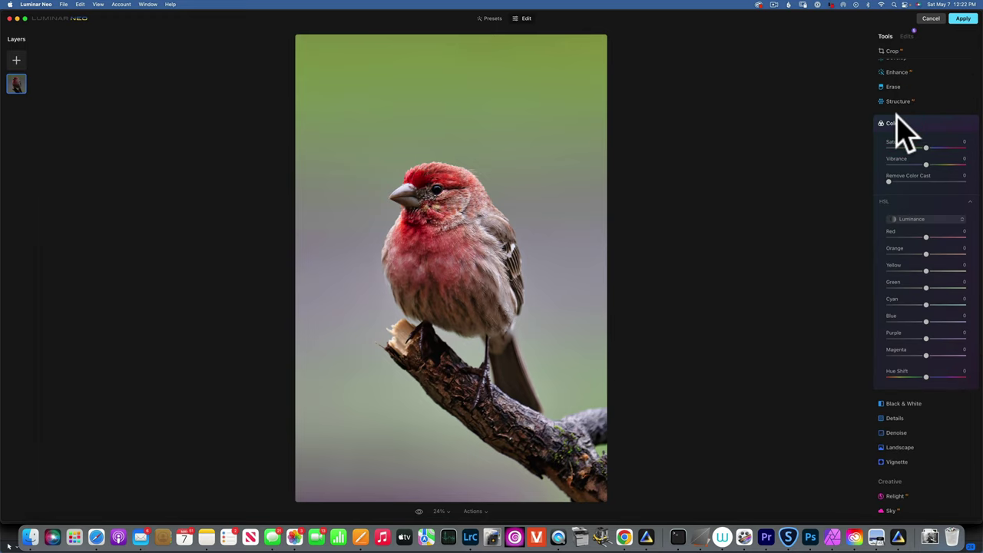
pyautogui.moveTo(926, 148); pyautogui.dragTo(908, 143)
pyautogui.click(908, 146)
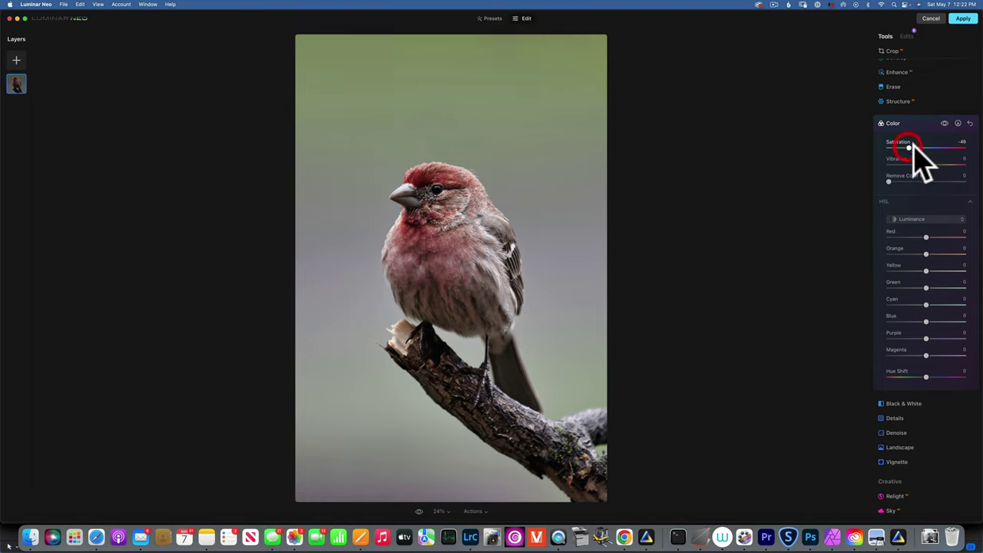
pyautogui.click(958, 123)
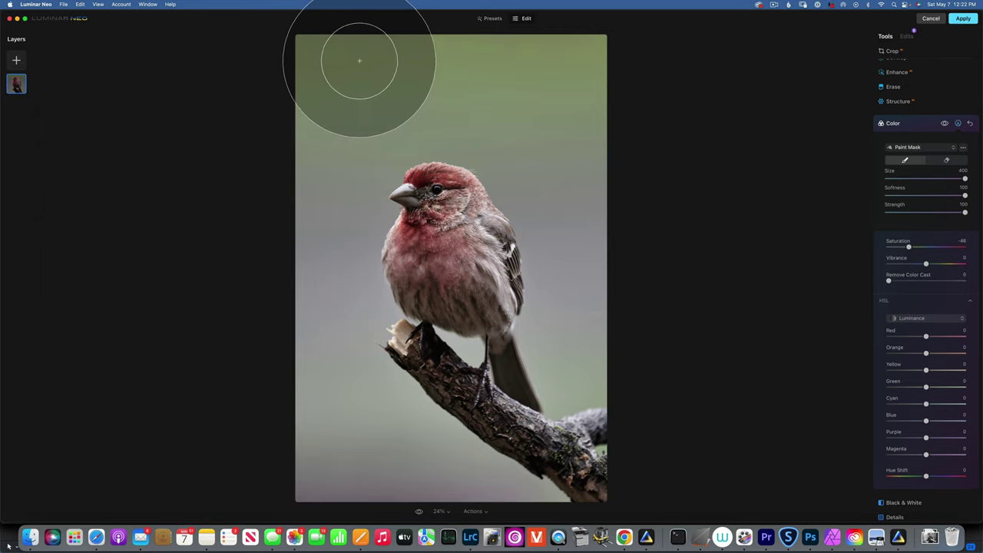
pyautogui.moveTo(359, 60)
pyautogui.mouseDown()
pyautogui.moveTo(480, 57)
pyautogui.moveTo(532, 67)
pyautogui.moveTo(566, 92)
pyautogui.mouseUp()
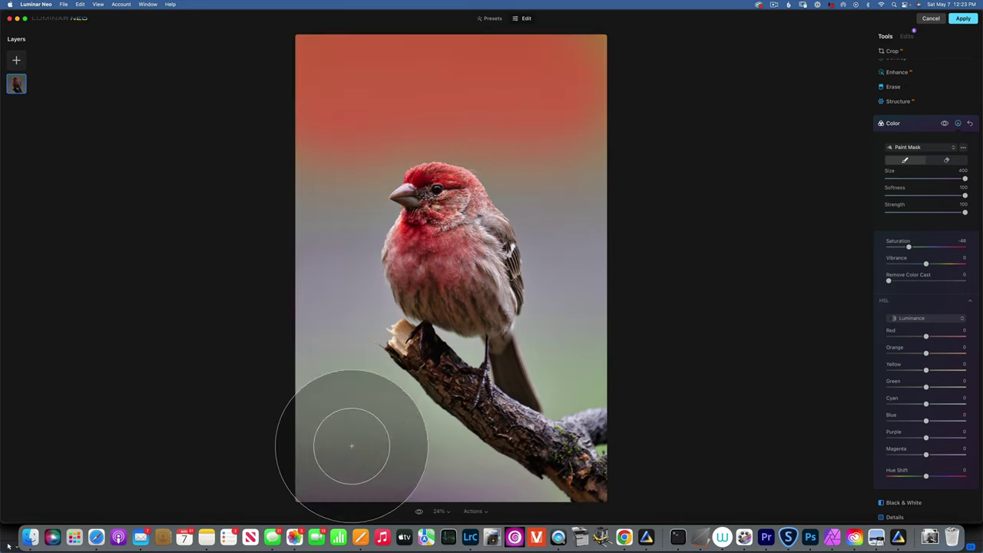
pyautogui.moveTo(352, 446)
pyautogui.mouseDown()
pyautogui.moveTo(489, 447)
pyautogui.moveTo(532, 460)
pyautogui.moveTo(588, 417)
pyautogui.mouseUp()
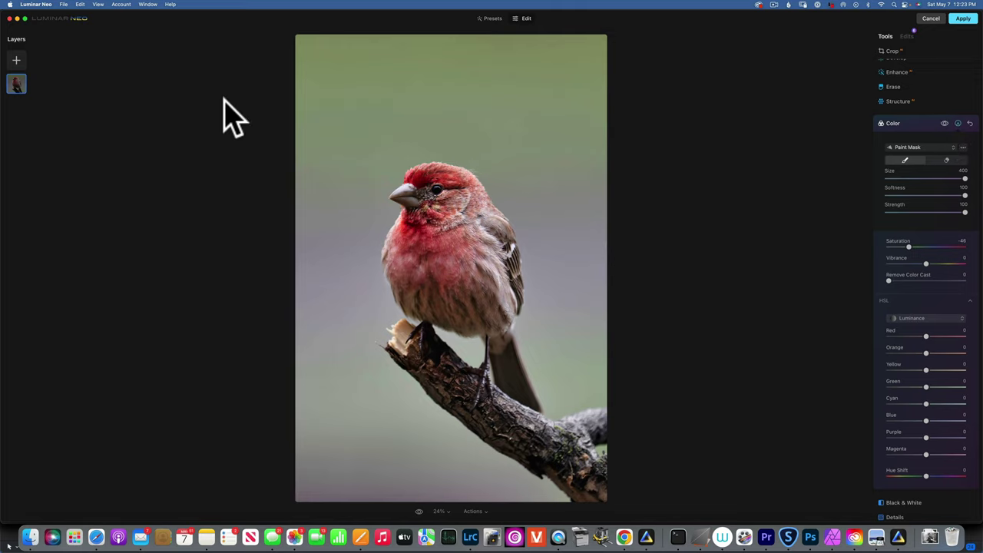
# Load Teal.jpg from the computer and place it as a new image layer
pyautogui.click(19, 61)
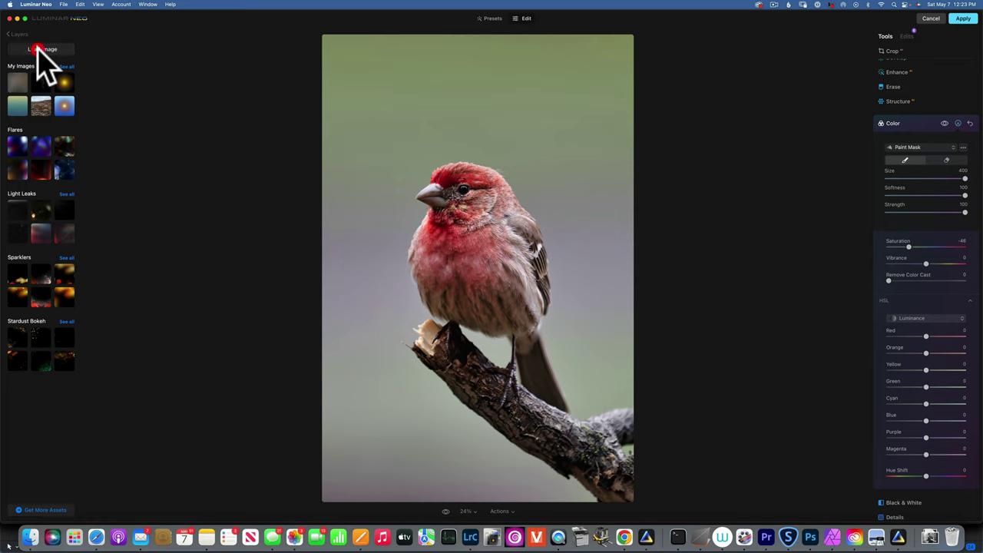
pyautogui.click(39, 51)
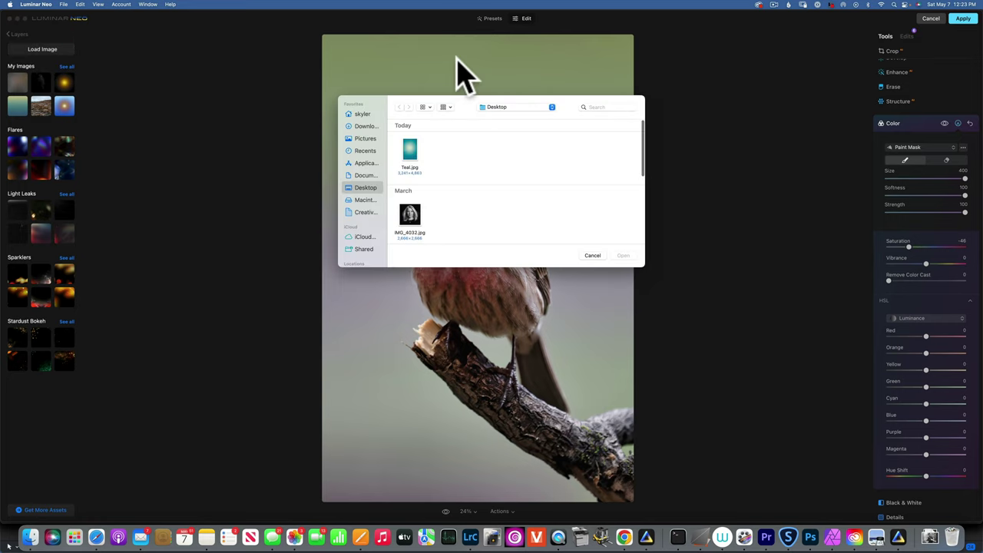
pyautogui.click(411, 153)
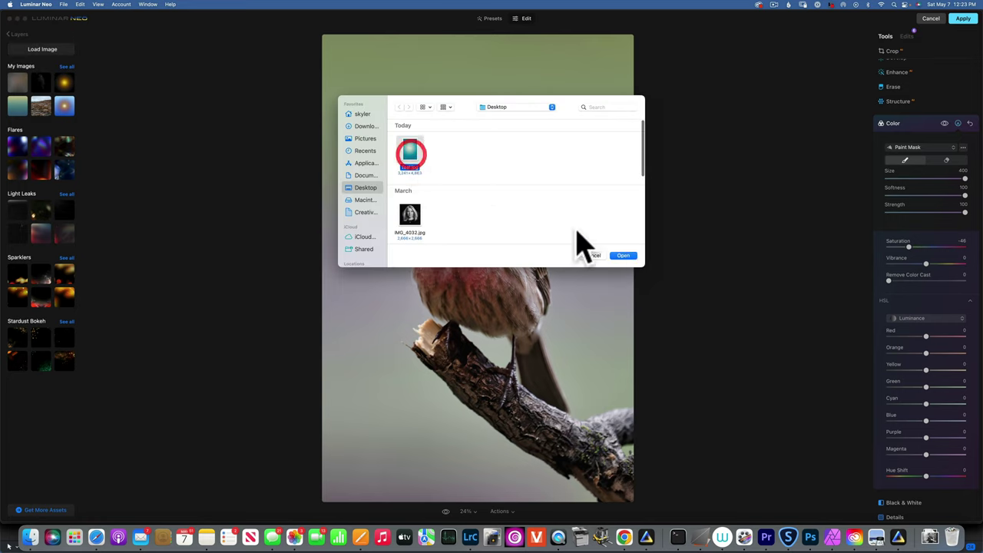
pyautogui.click(623, 255)
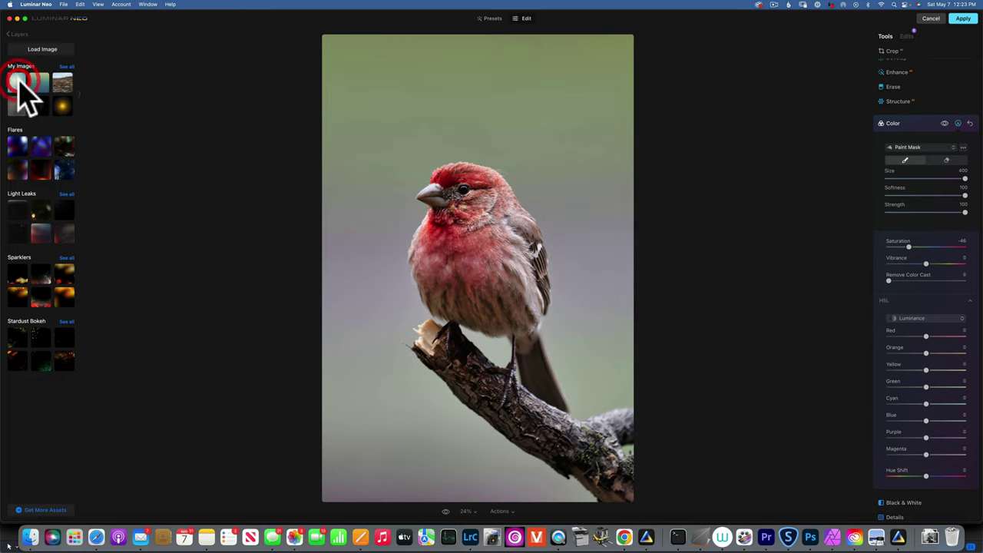
pyautogui.click(18, 81)
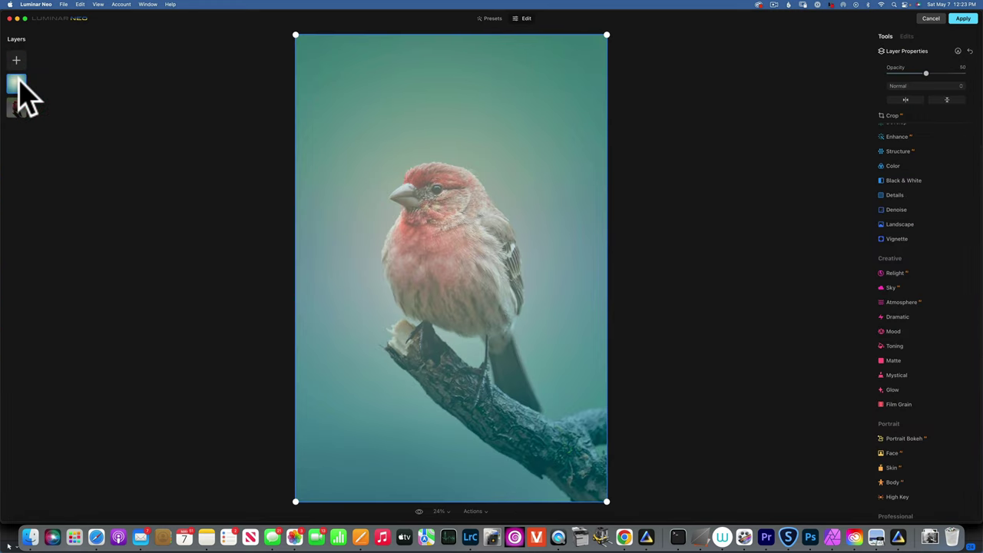
# Blend the teal layer with Overlay and lower its opacity to about 30%
pyautogui.moveTo(926, 73); pyautogui.dragTo(974, 77)
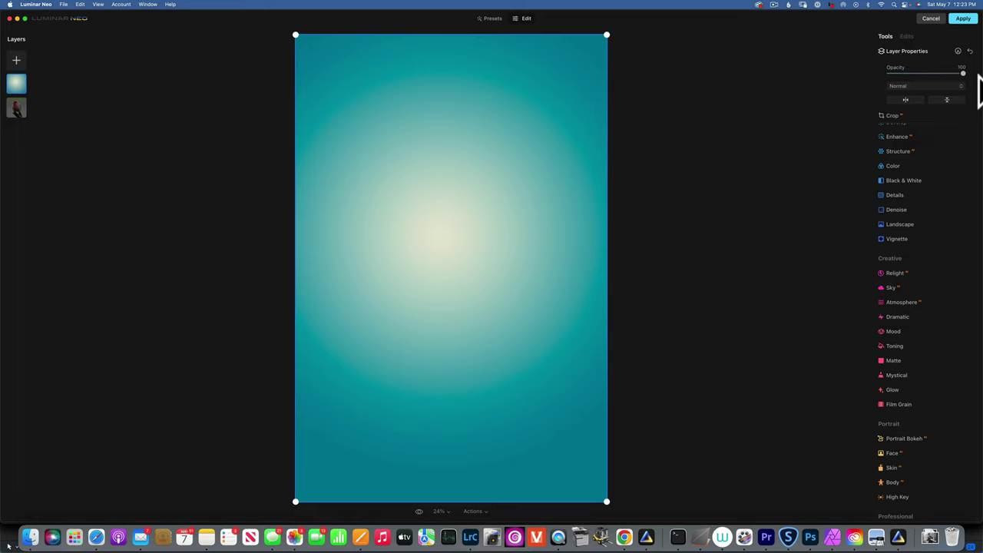
pyautogui.moveTo(963, 73); pyautogui.dragTo(934, 74)
pyautogui.click(911, 86)
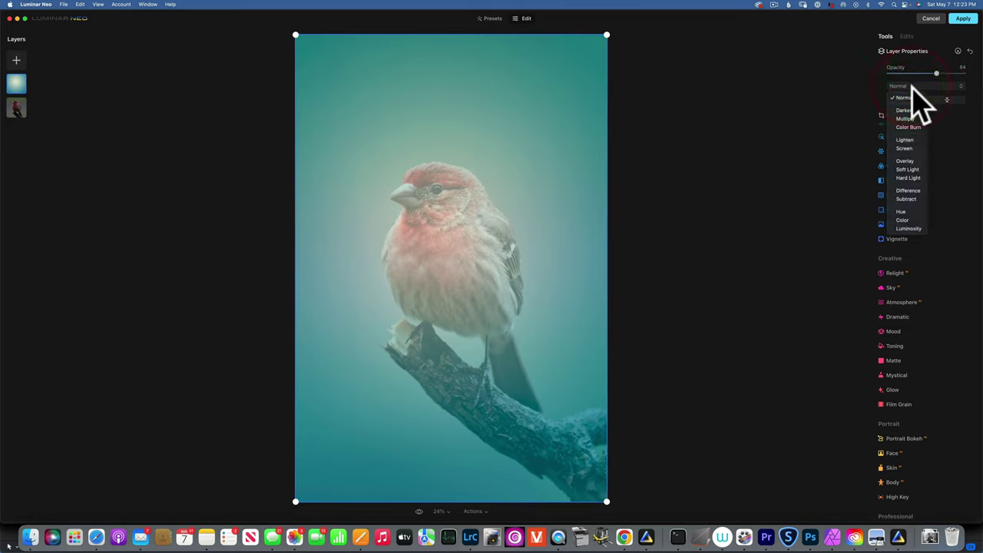
pyautogui.click(914, 162)
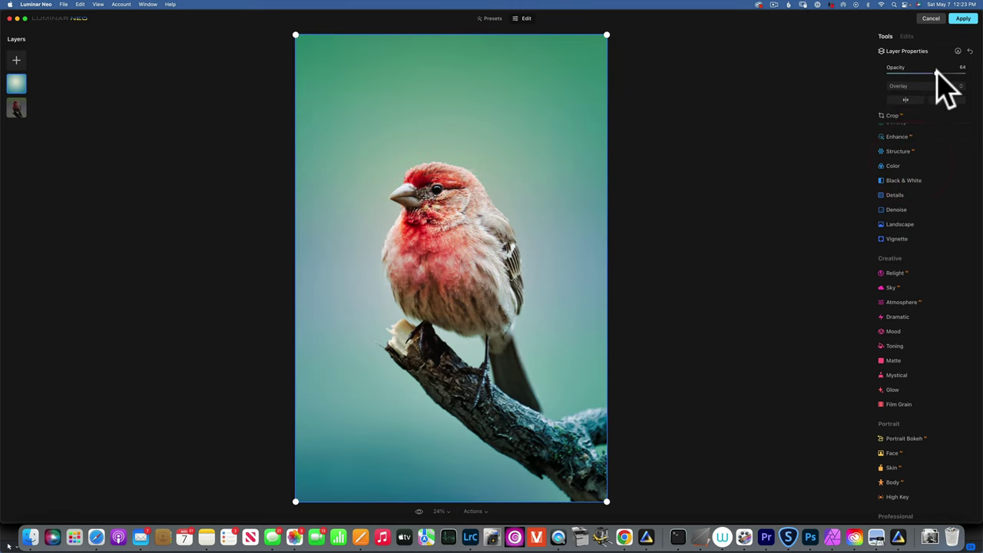
pyautogui.moveTo(936, 73)
pyautogui.mouseDown()
pyautogui.moveTo(910, 76)
pyautogui.moveTo(929, 73)
pyautogui.mouseUp()
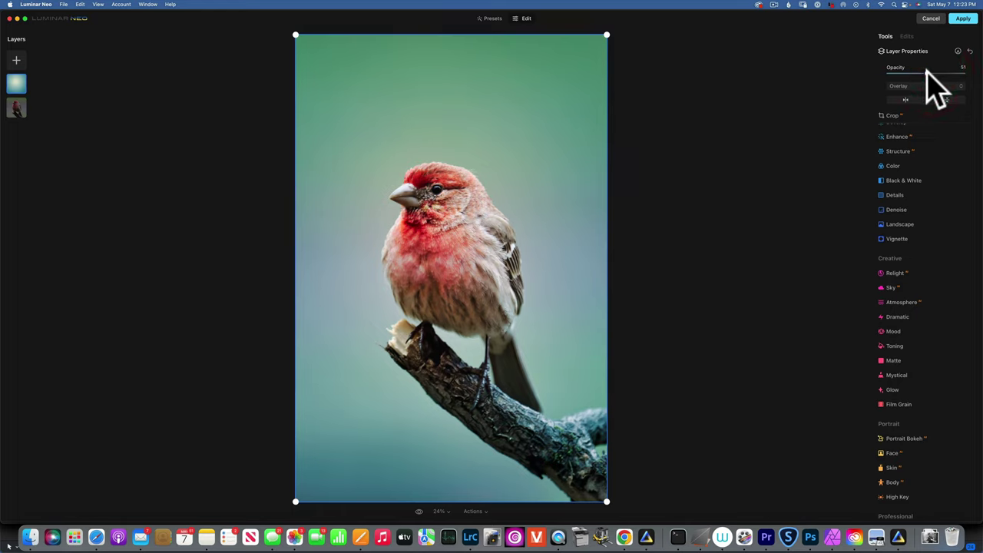
pyautogui.moveTo(925, 72)
pyautogui.mouseDown()
pyautogui.moveTo(906, 70)
pyautogui.moveTo(914, 72)
pyautogui.mouseUp()
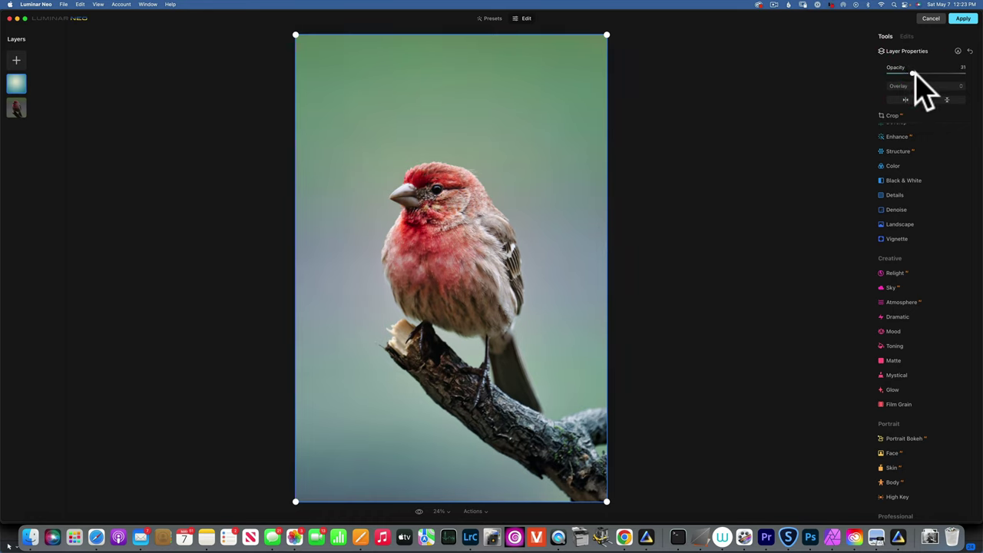
# Erase the teal gradient from the bird with a paint-mask eraser at size 223, strength 53
pyautogui.click(958, 51)
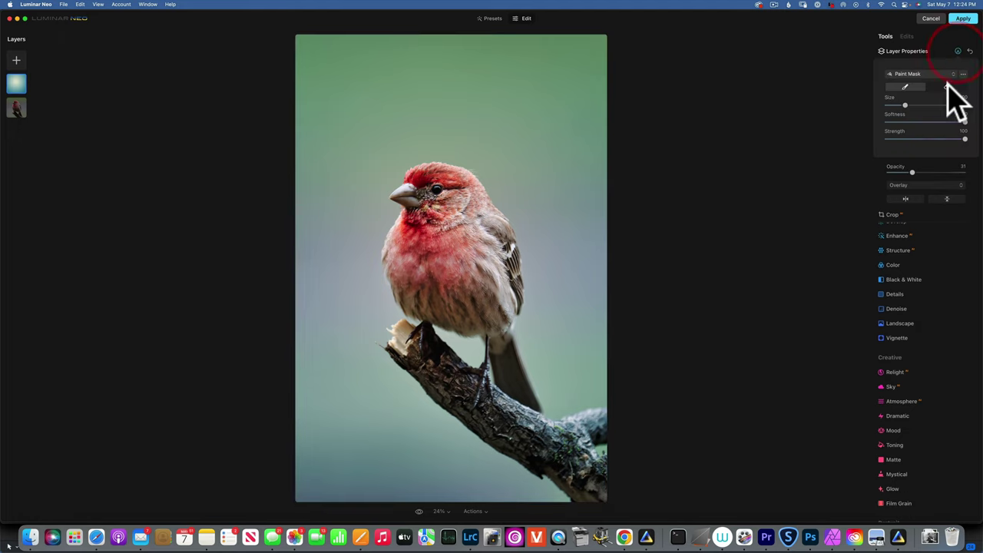
pyautogui.click(947, 86)
pyautogui.moveTo(904, 105); pyautogui.dragTo(930, 106)
pyautogui.moveTo(965, 138); pyautogui.dragTo(929, 139)
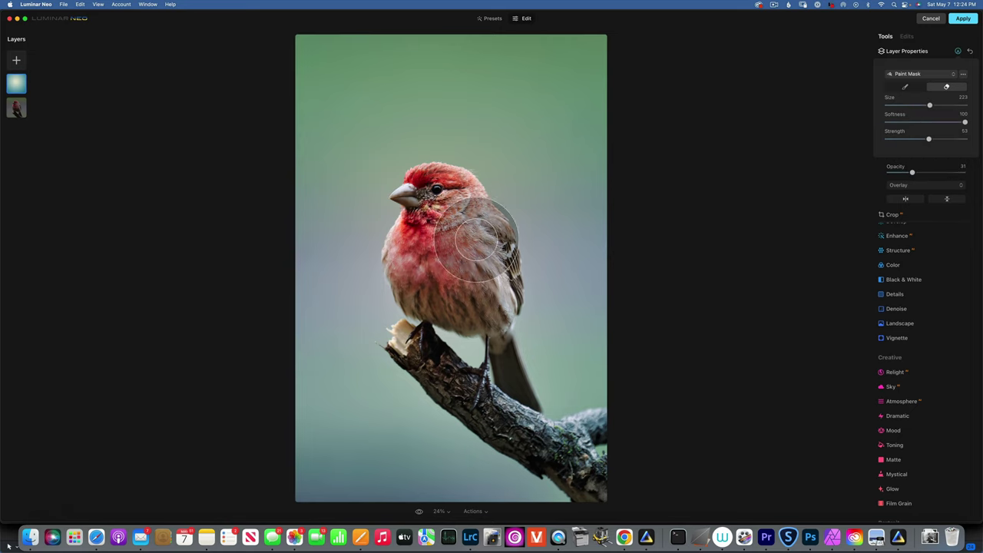
pyautogui.moveTo(453, 219)
pyautogui.mouseDown()
pyautogui.moveTo(523, 382)
pyautogui.moveTo(455, 212)
pyautogui.moveTo(471, 197)
pyautogui.moveTo(529, 256)
pyautogui.moveTo(500, 243)
pyautogui.moveTo(411, 280)
pyautogui.moveTo(378, 237)
pyautogui.moveTo(396, 206)
pyautogui.moveTo(380, 257)
pyautogui.moveTo(430, 352)
pyautogui.moveTo(538, 405)
pyautogui.moveTo(634, 421)
pyautogui.moveTo(580, 414)
pyautogui.moveTo(588, 441)
pyautogui.moveTo(487, 323)
pyautogui.moveTo(585, 377)
pyautogui.moveTo(515, 259)
pyautogui.mouseUp()
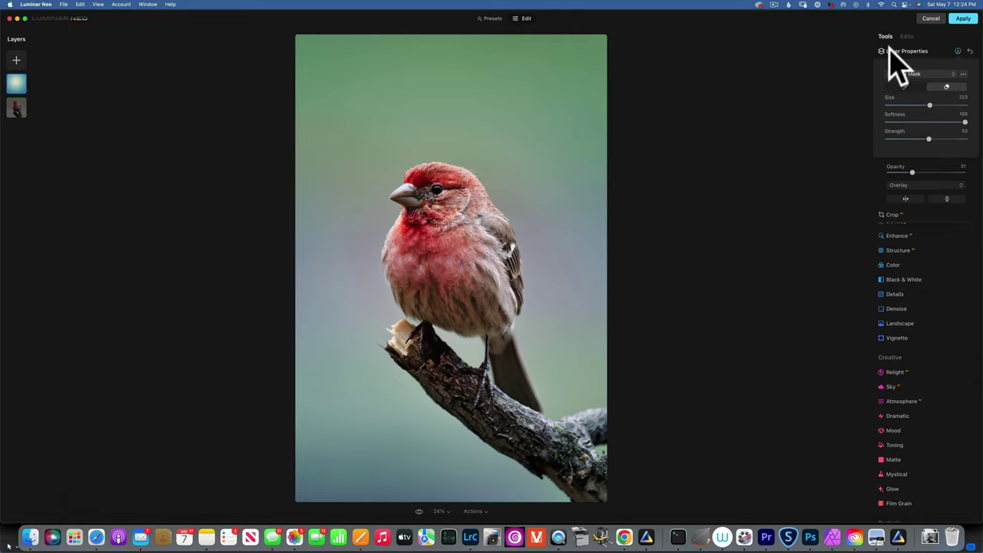
# Hide and reshow the gradient layer to compare the masked result
pyautogui.rightClick(20, 85)
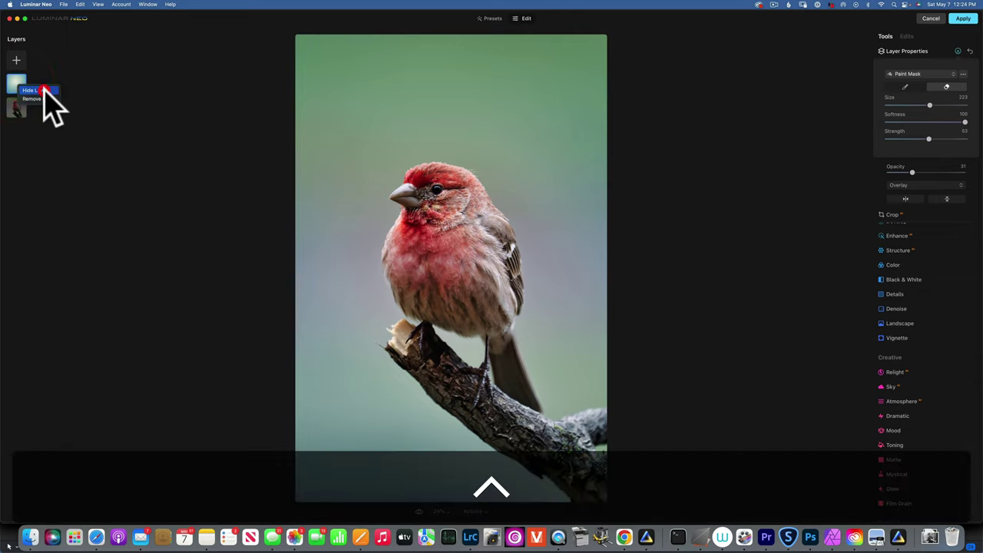
pyautogui.click(44, 90)
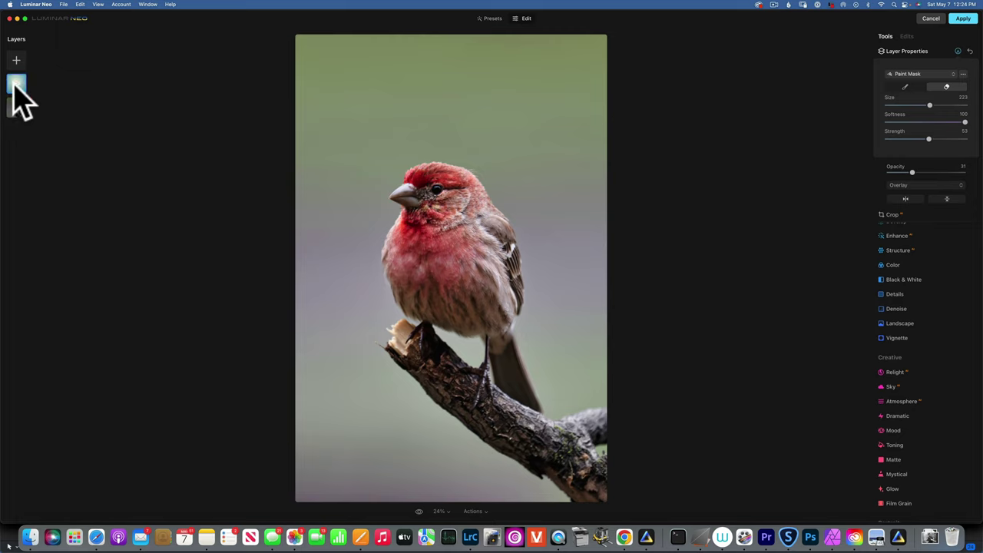
pyautogui.click(31, 88)
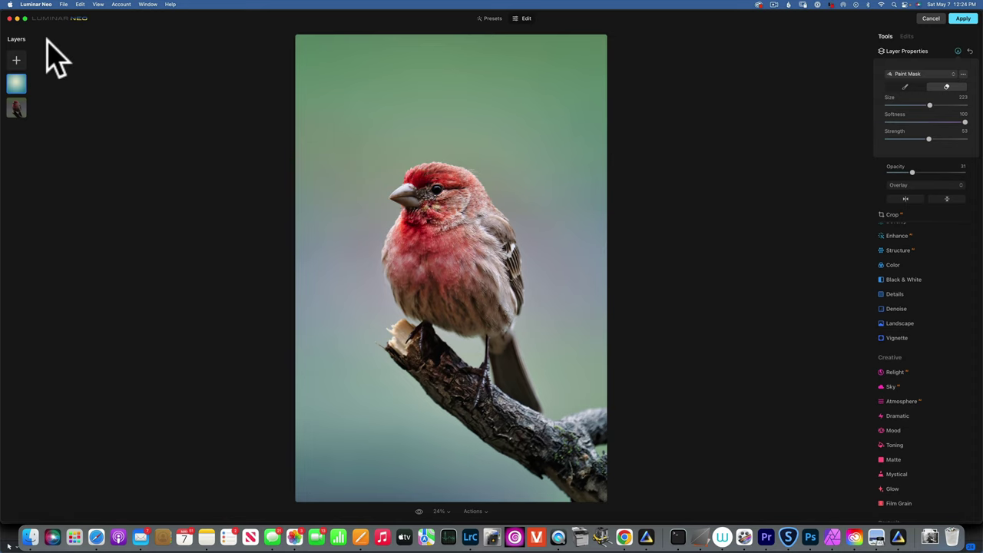
# Add the teal gradient from My Images as a new layer at 42 opacity, blended with Multiply
pyautogui.click(17, 61)
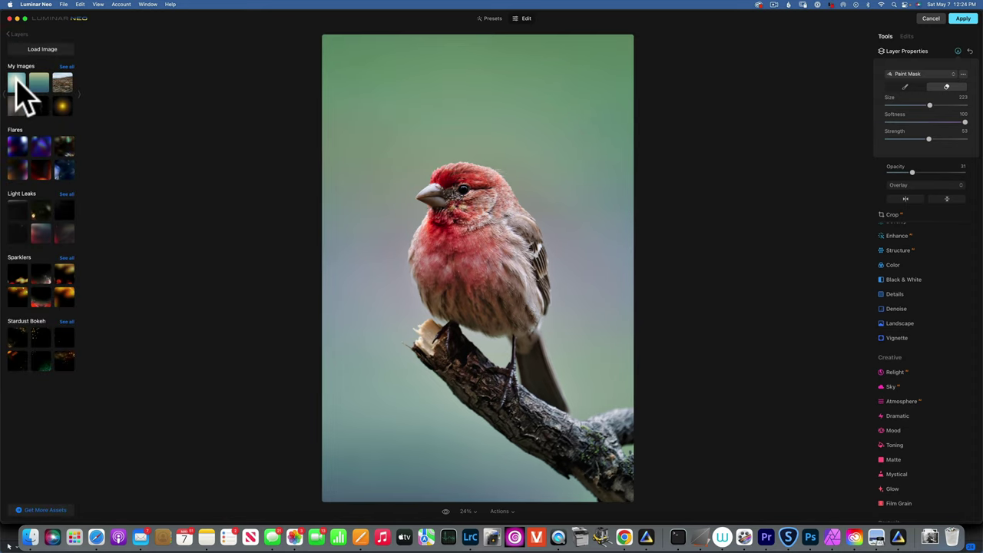
pyautogui.click(17, 85)
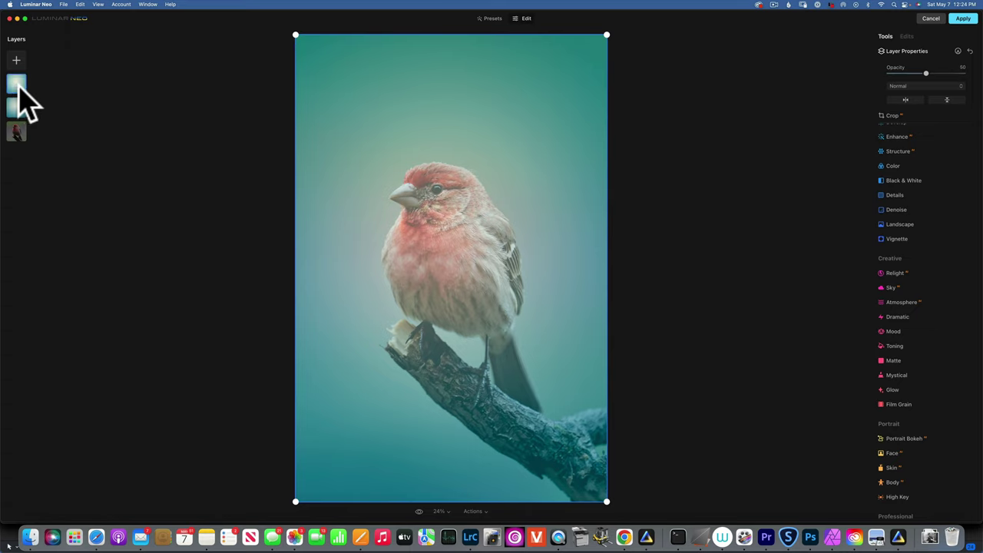
pyautogui.moveTo(926, 71)
pyautogui.mouseDown()
pyautogui.moveTo(979, 75)
pyautogui.moveTo(917, 69)
pyautogui.mouseUp()
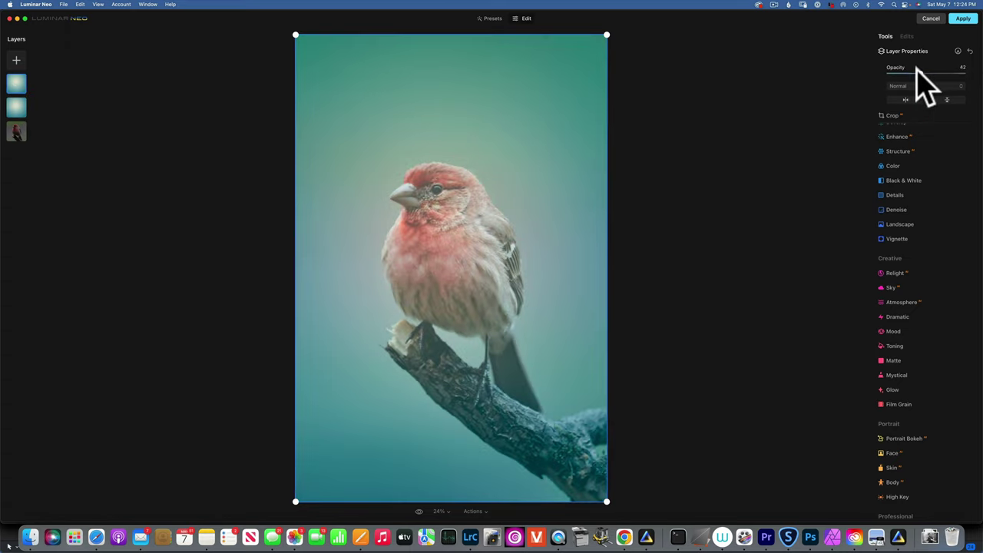
pyautogui.click(920, 84)
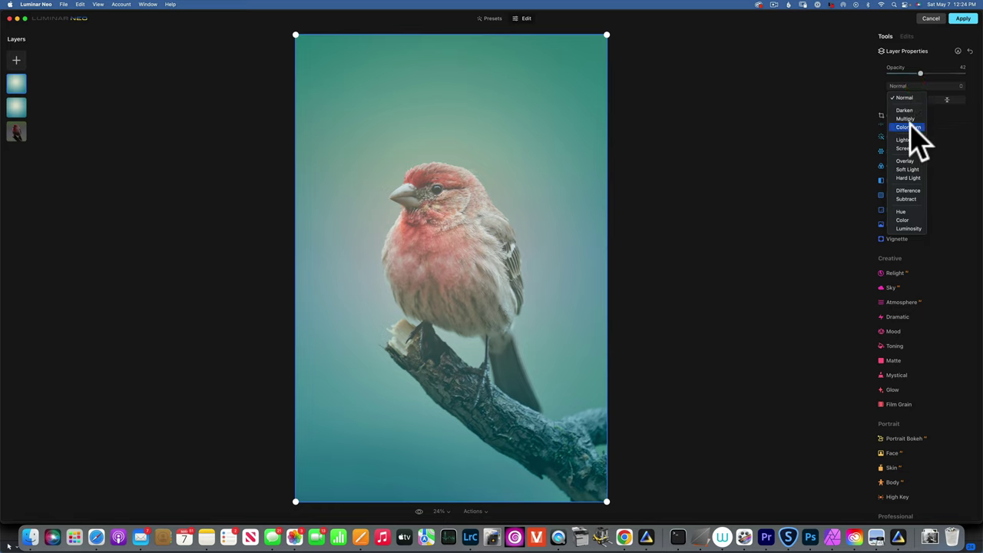
pyautogui.click(917, 117)
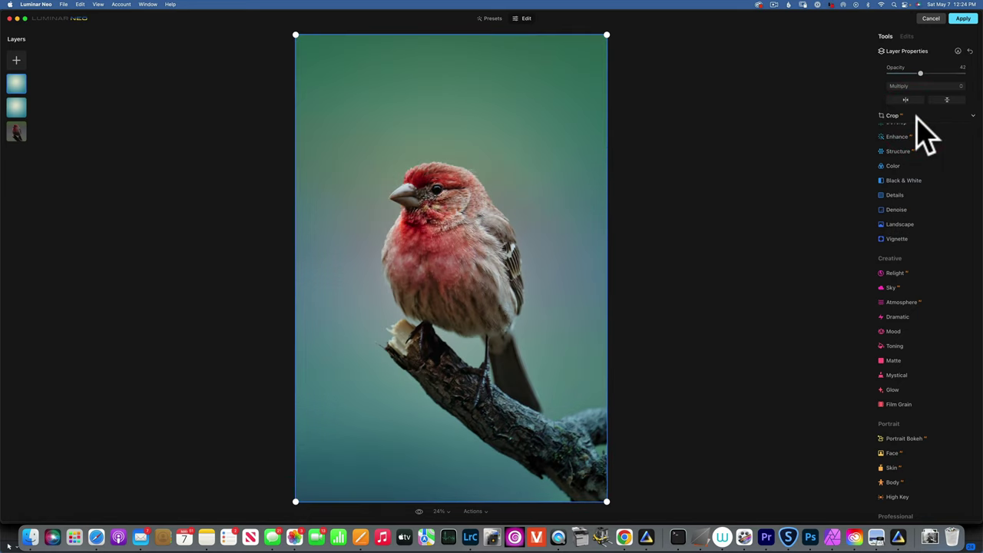
# Drop the Multiply gradient to 37 opacity and erase it from the bird with an enlarged mask brush
pyautogui.moveTo(921, 73)
pyautogui.mouseDown()
pyautogui.moveTo(969, 74)
pyautogui.moveTo(959, 88)
pyautogui.moveTo(963, 79)
pyautogui.moveTo(912, 68)
pyautogui.mouseUp()
pyautogui.click(958, 50)
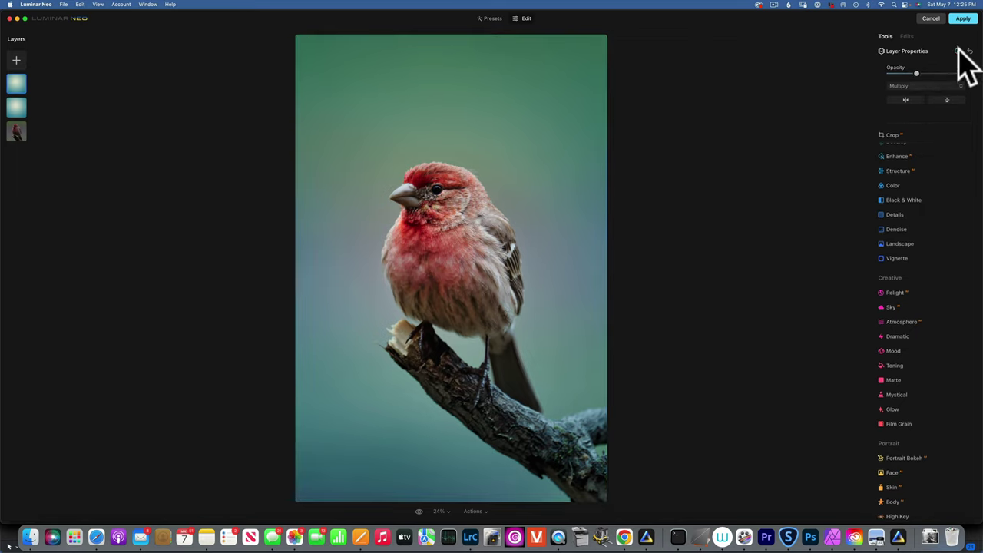
pyautogui.click(947, 86)
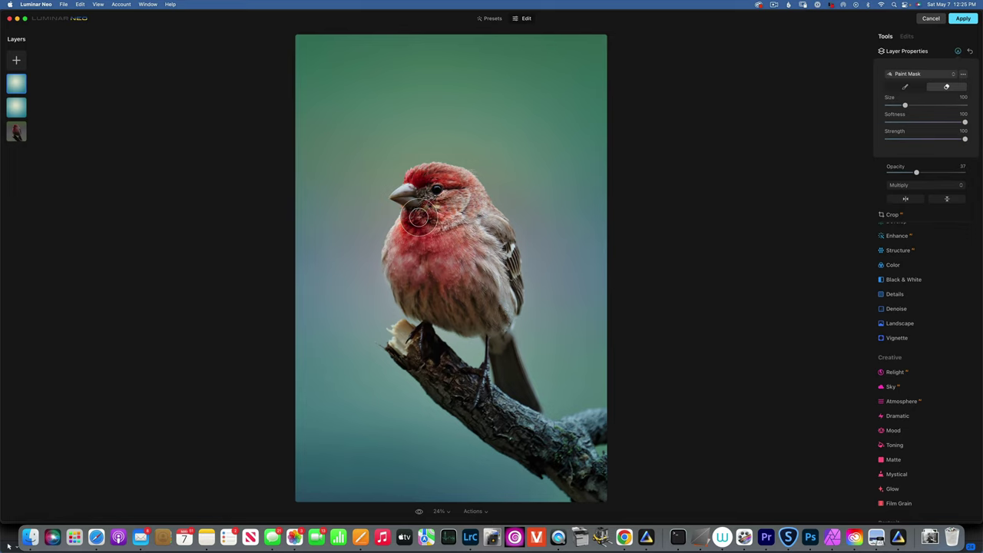
pyautogui.press(']')
pyautogui.press(']')
pyautogui.press(']')
pyautogui.press(']')
pyautogui.press(']')
pyautogui.press(']')
pyautogui.press(']')
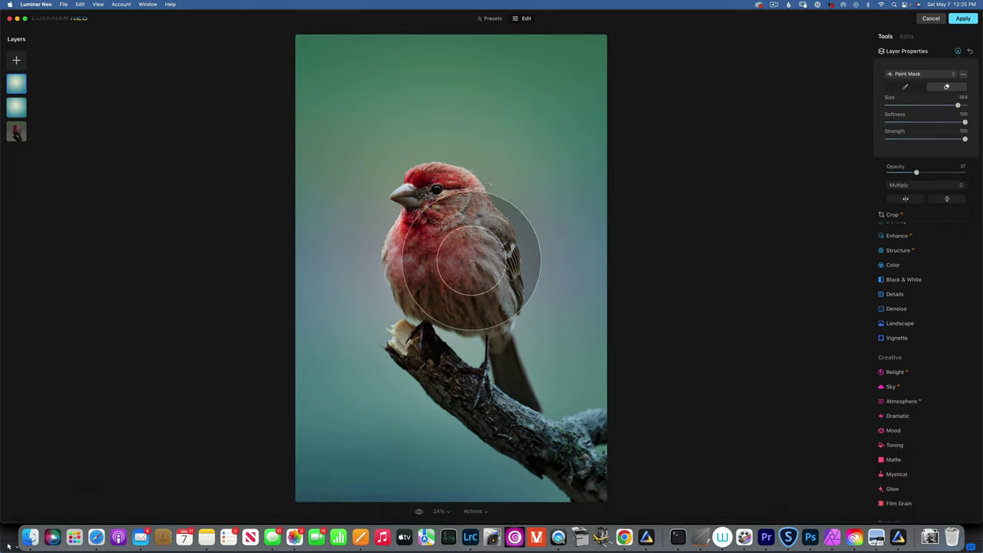
pyautogui.moveTo(411, 198)
pyautogui.mouseDown()
pyautogui.moveTo(449, 203)
pyautogui.moveTo(476, 221)
pyautogui.moveTo(452, 200)
pyautogui.moveTo(387, 265)
pyautogui.moveTo(416, 248)
pyautogui.moveTo(480, 241)
pyautogui.moveTo(557, 251)
pyautogui.moveTo(446, 238)
pyautogui.moveTo(597, 219)
pyautogui.moveTo(439, 205)
pyautogui.moveTo(504, 332)
pyautogui.moveTo(560, 368)
pyautogui.moveTo(579, 352)
pyautogui.moveTo(585, 307)
pyautogui.moveTo(473, 257)
pyautogui.moveTo(371, 263)
pyautogui.moveTo(335, 285)
pyautogui.moveTo(388, 223)
pyautogui.moveTo(507, 223)
pyautogui.mouseUp()
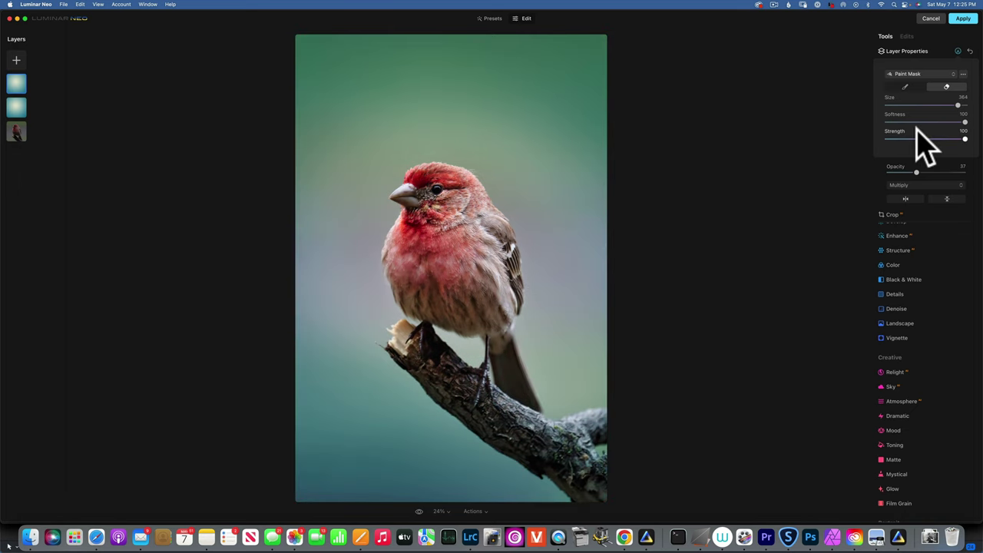
pyautogui.rightClick(21, 82)
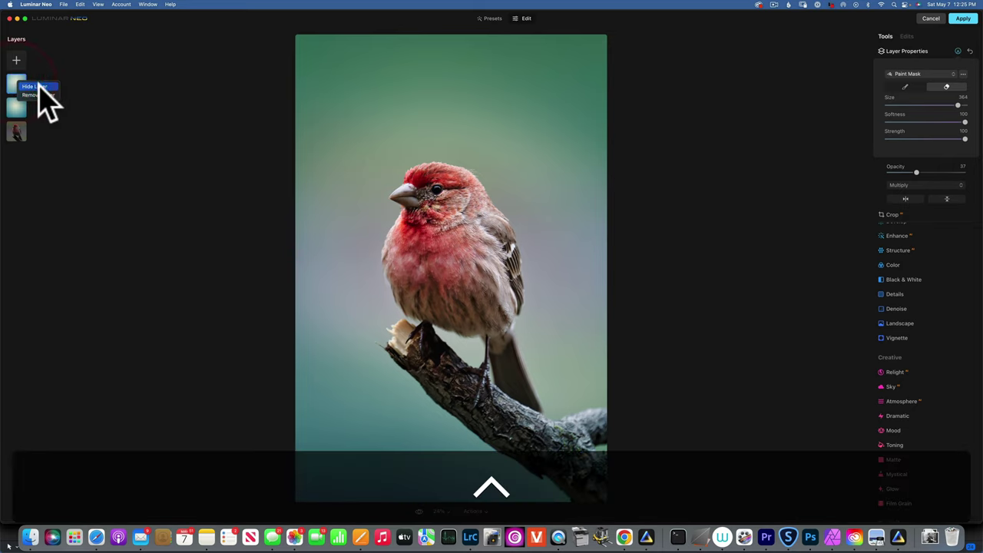
pyautogui.click(37, 86)
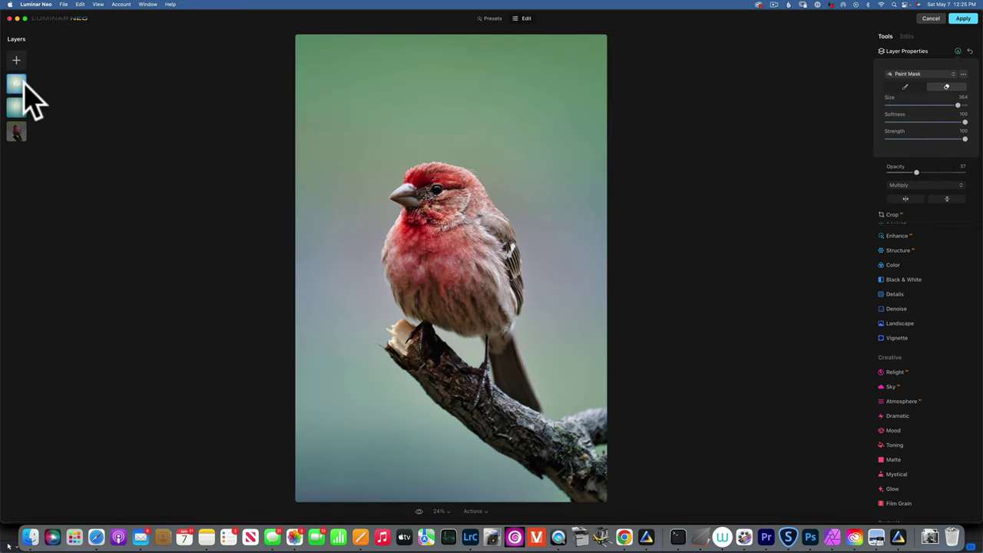
pyautogui.keyDown('ctrl'); pyautogui.click(21, 83); pyautogui.keyUp('ctrl')
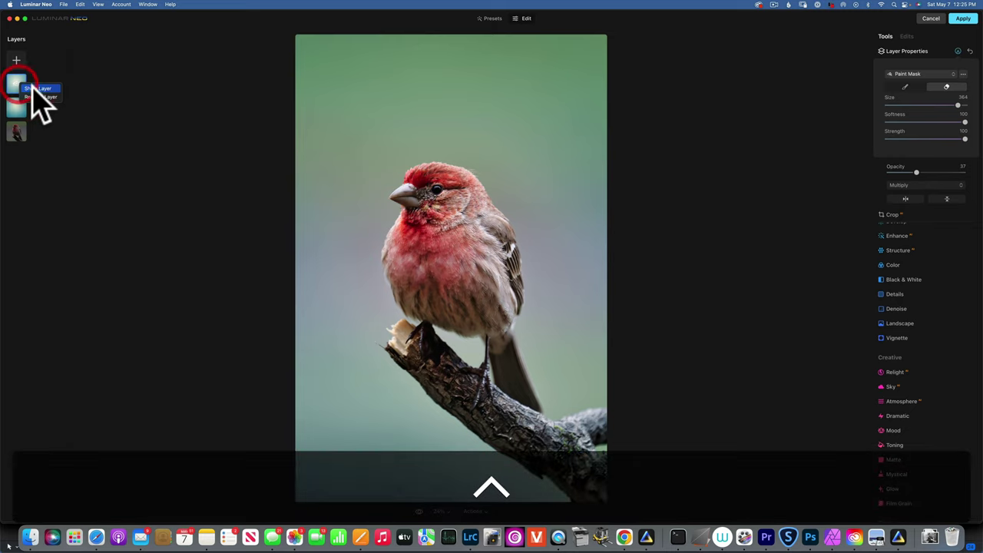
pyautogui.click(33, 88)
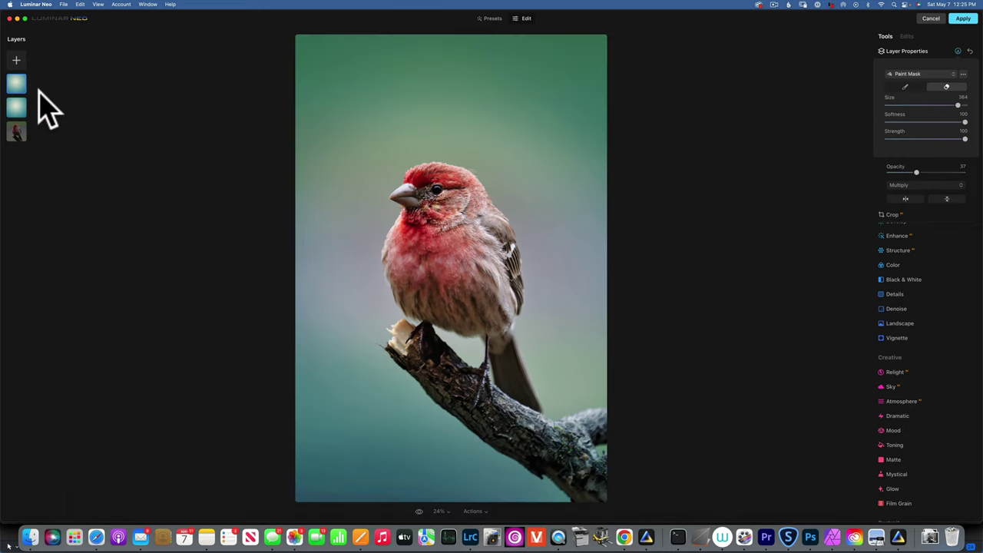
pyautogui.click(419, 511)
pyautogui.click(419, 511)
pyautogui.click(419, 511)
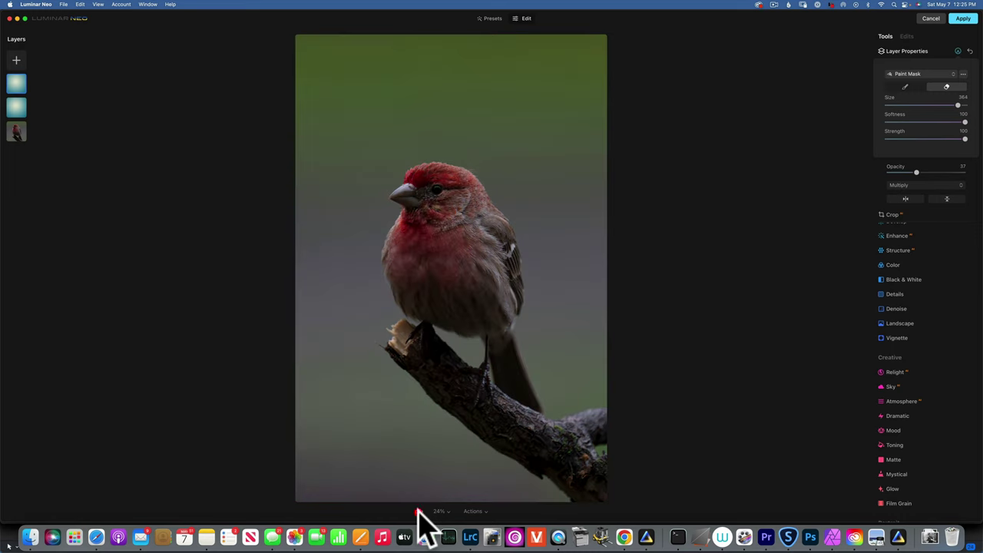
pyautogui.click(419, 510)
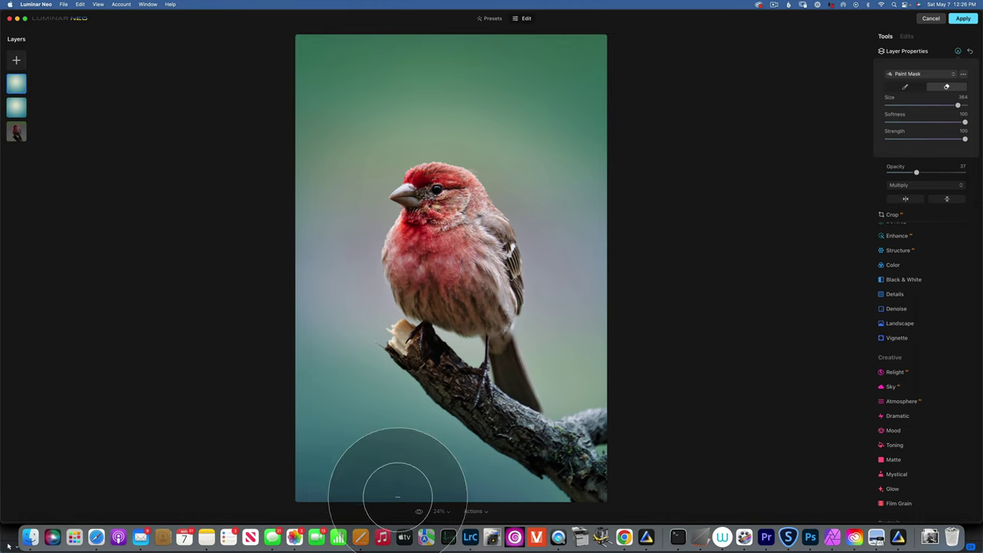
pyautogui.click(418, 510)
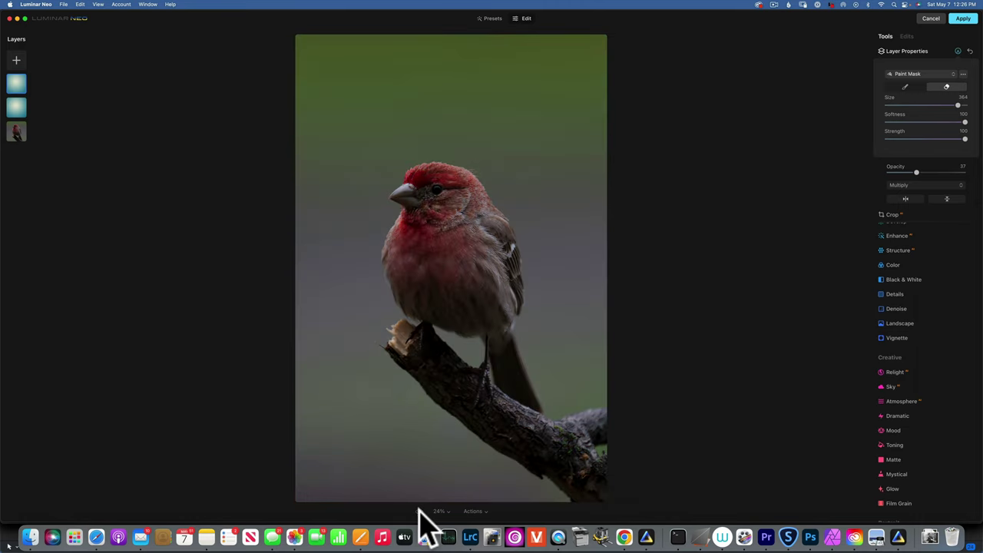
pyautogui.click(420, 511)
pyautogui.click(419, 511)
pyautogui.click(419, 510)
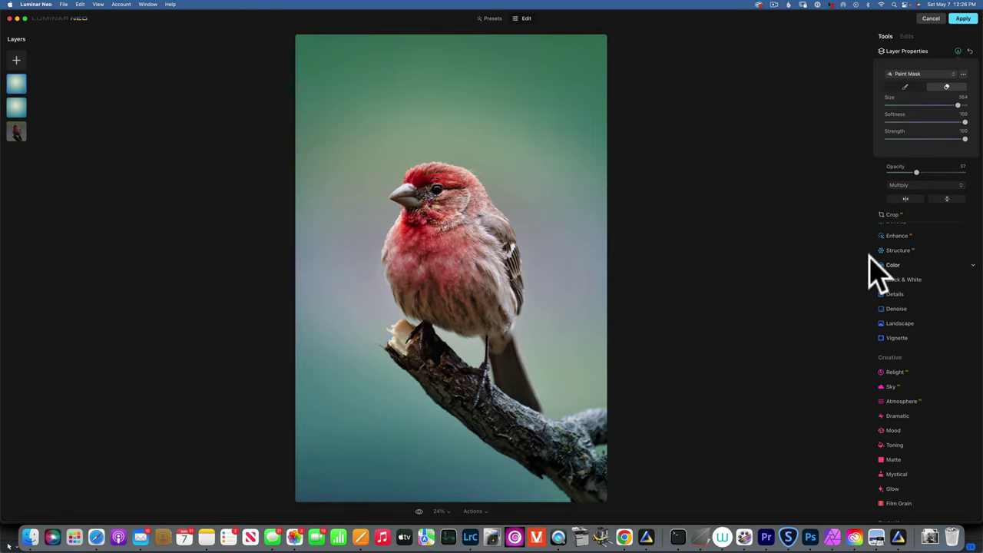